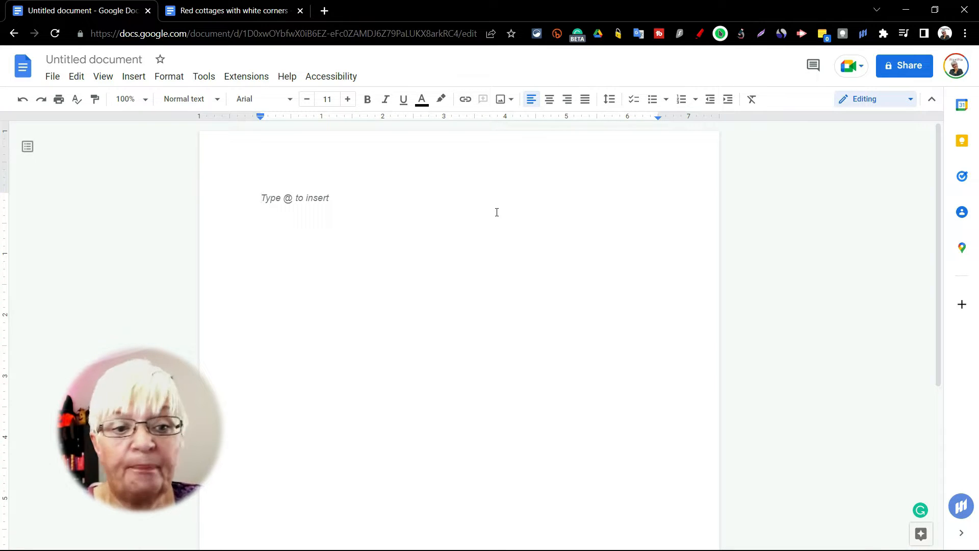
Insert an Email draft building block into the blank document
text(@)
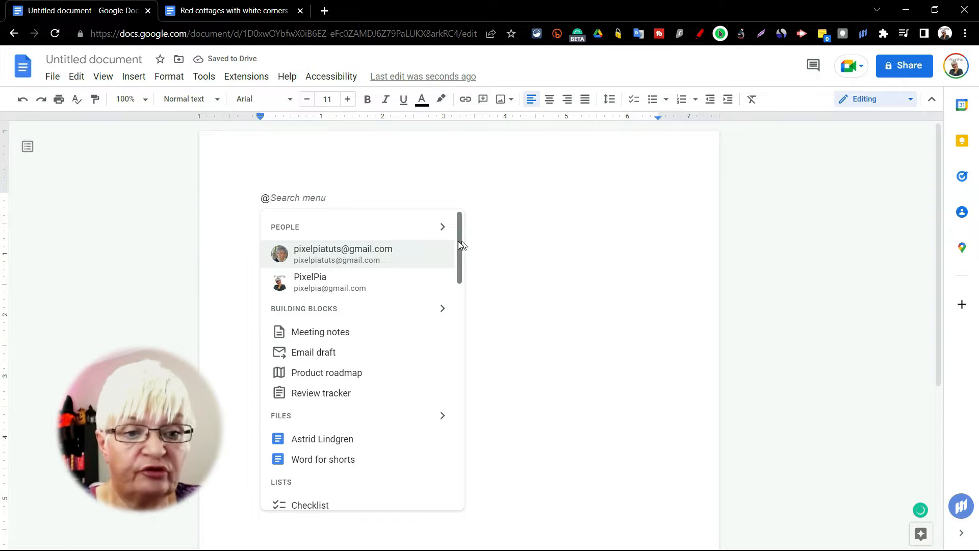
drag(460, 242, 478, 421)
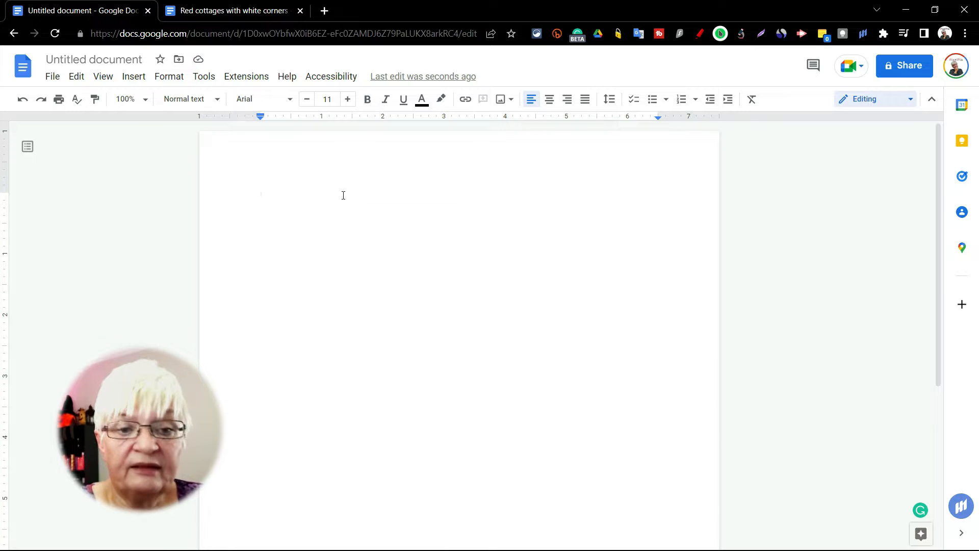
text(@)
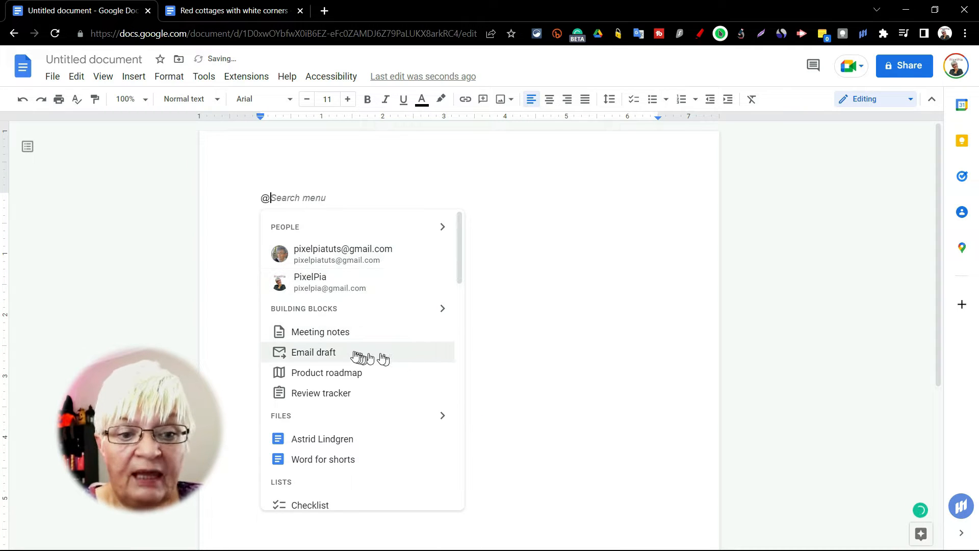
click(351, 355)
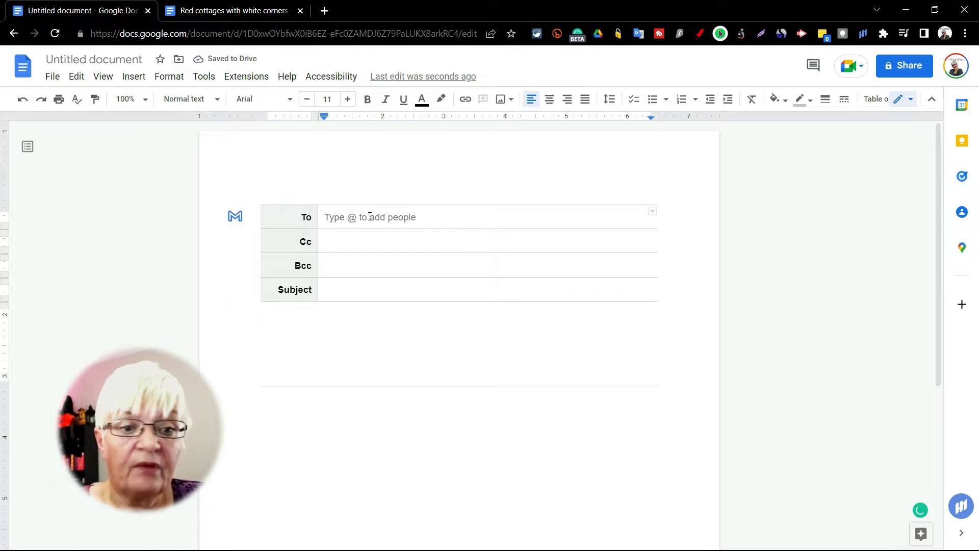
Fill in the email draft with the first suggested contact as recipient, the subject "Test" and the message "This is just a test email"
text(@)
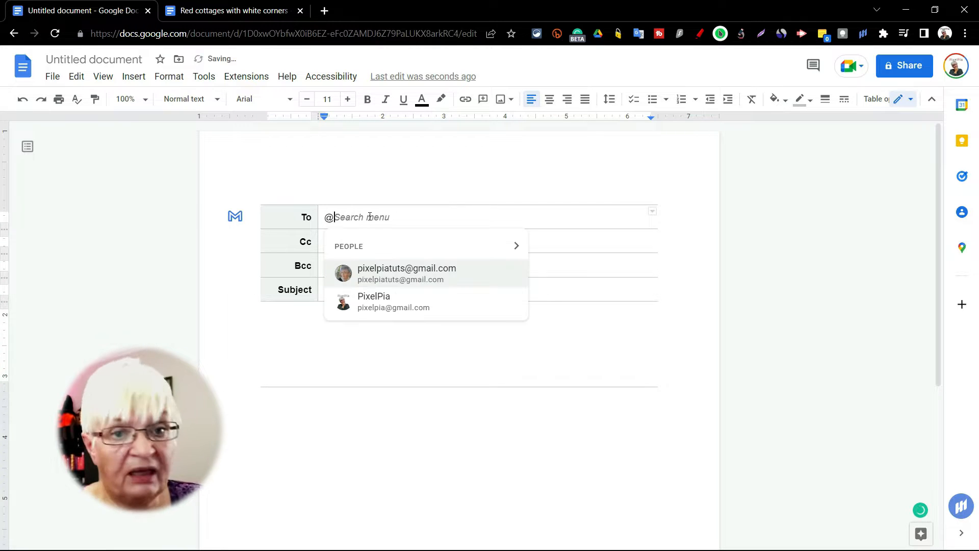
click(442, 278)
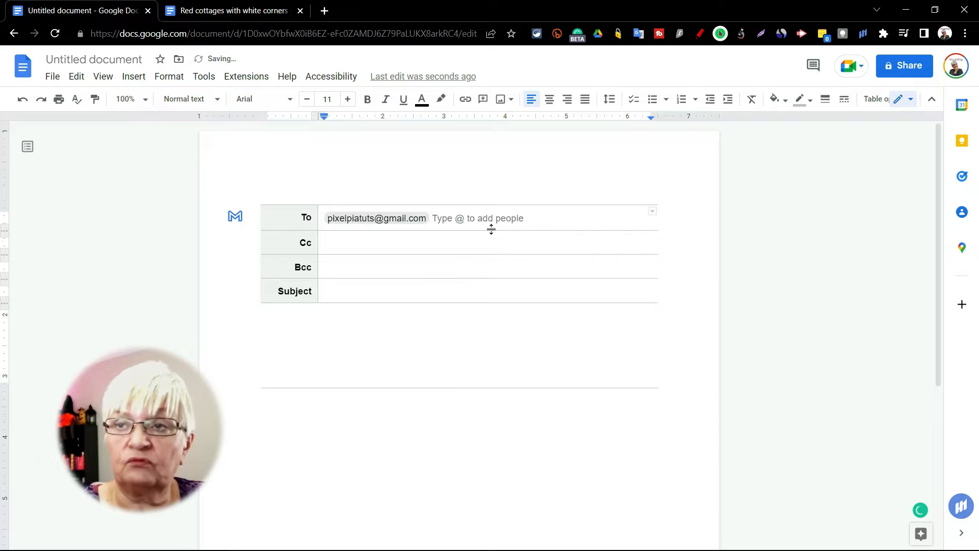
click(346, 290)
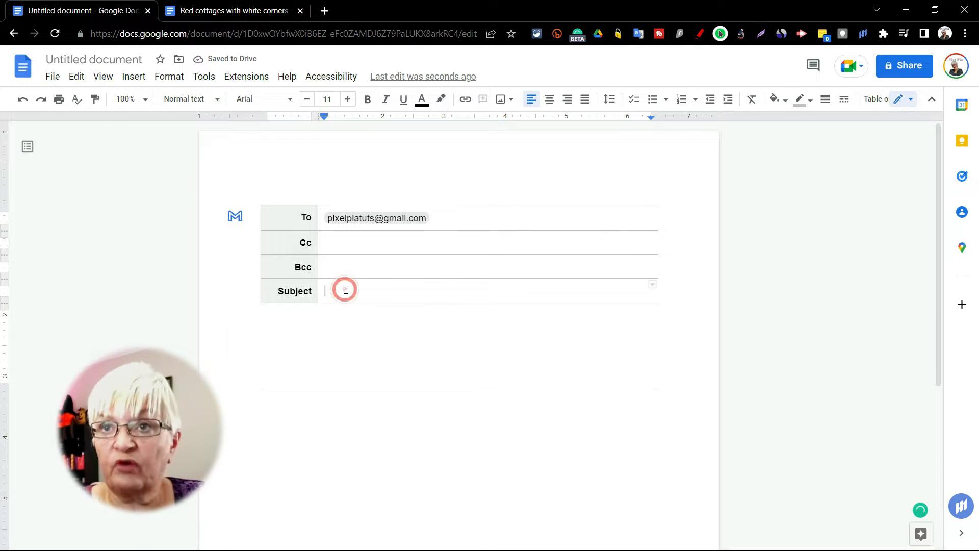
text(Test)
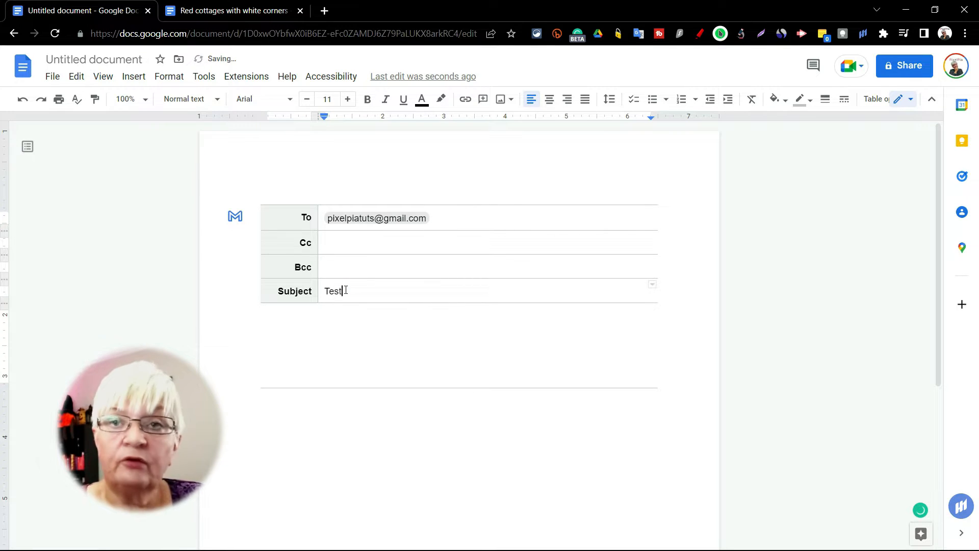
click(290, 322)
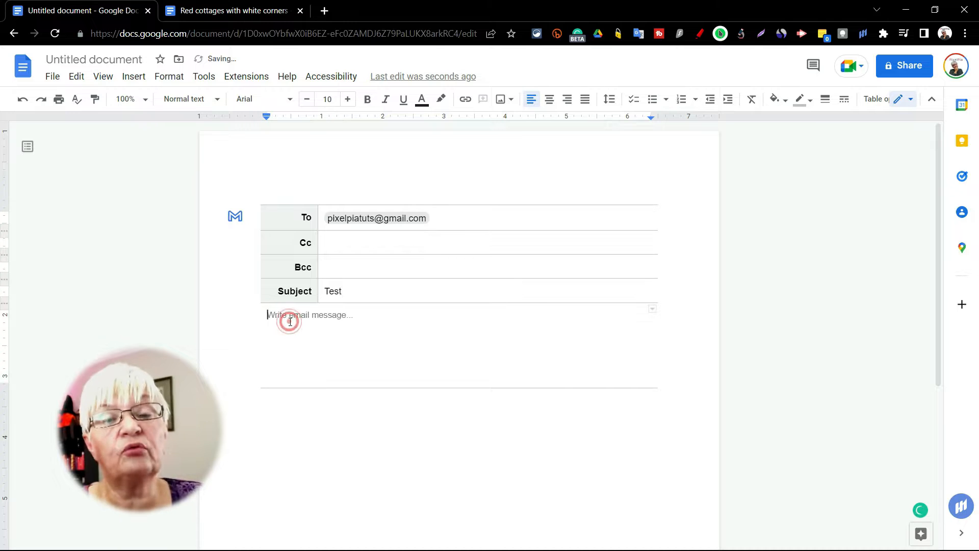
text(This is just a test email)
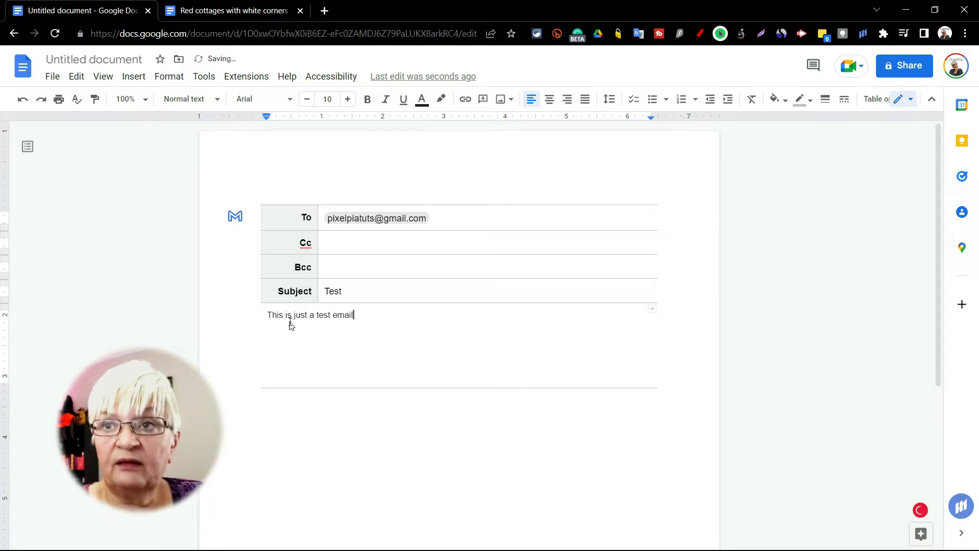
Insert the ©PixelPia image from the Desktop below the message and shrink it to about 1.6 inches wide
click(500, 99)
click(586, 119)
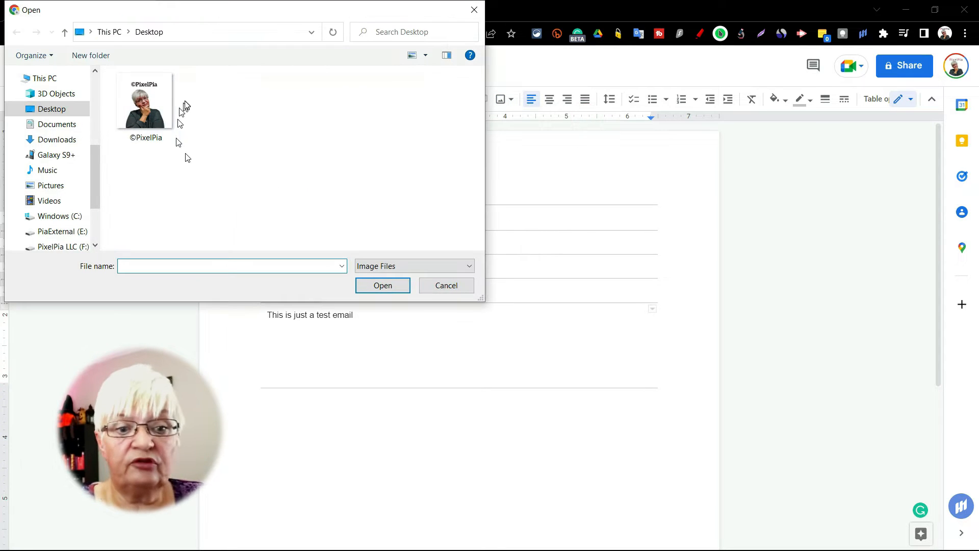
double_click(144, 104)
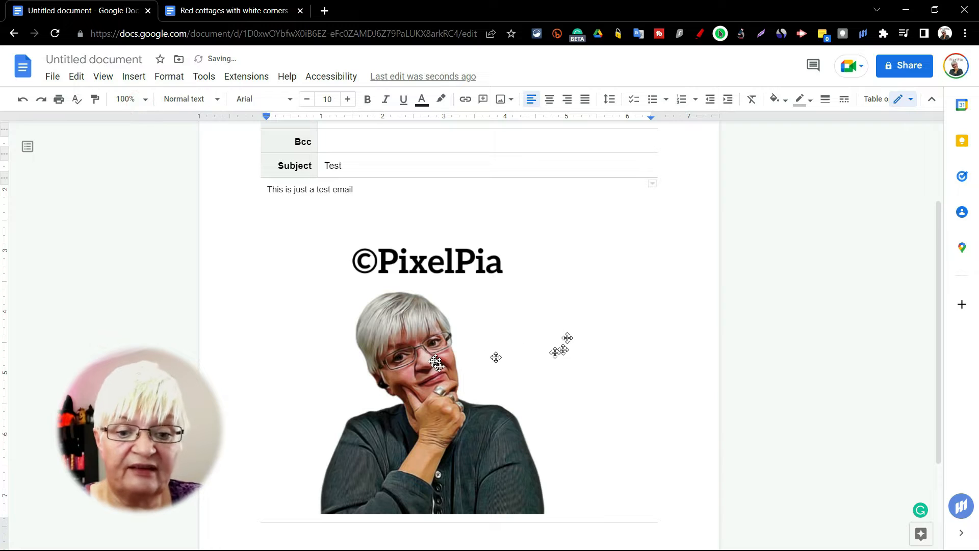
click(436, 363)
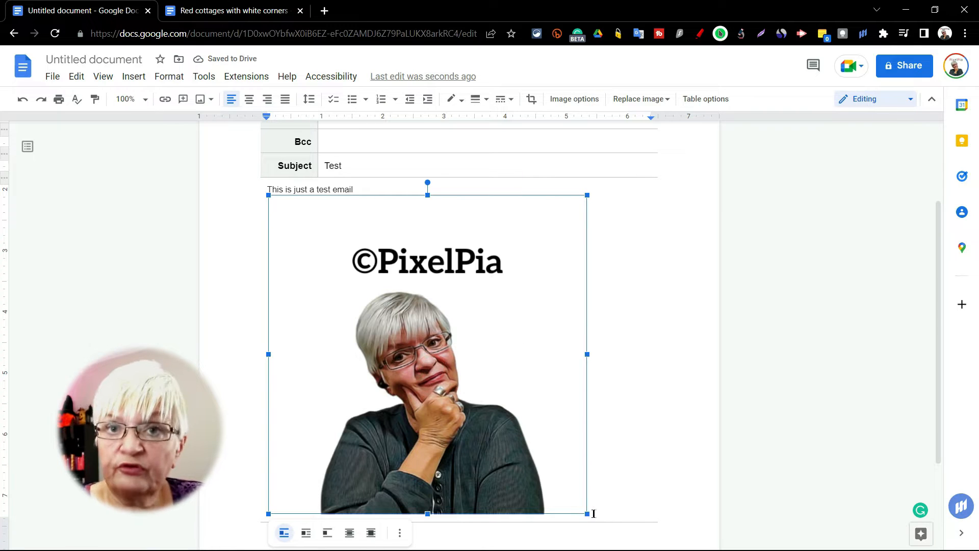
drag(583, 511, 356, 292)
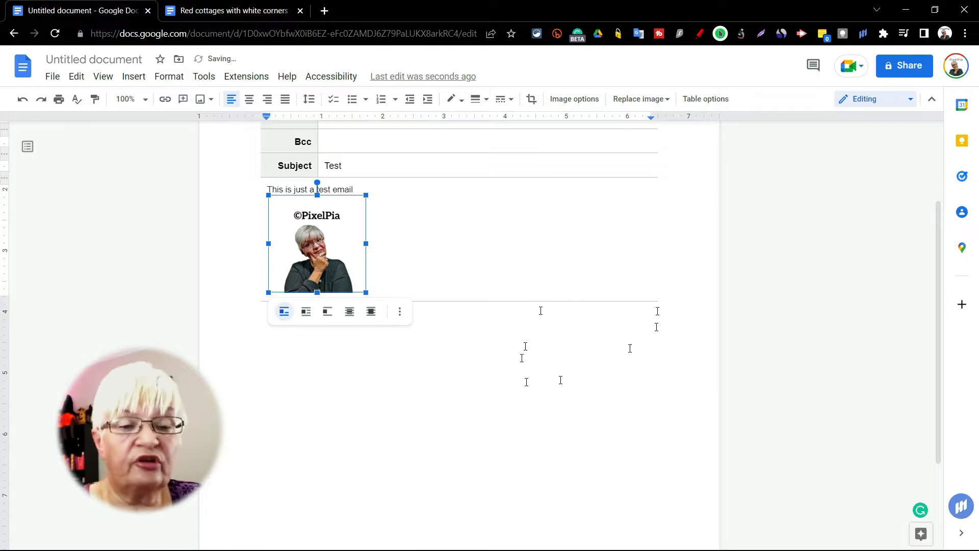
Add a line under the image with a grinning face emoji followed by the sender's first name
click(404, 280)
key(Return)
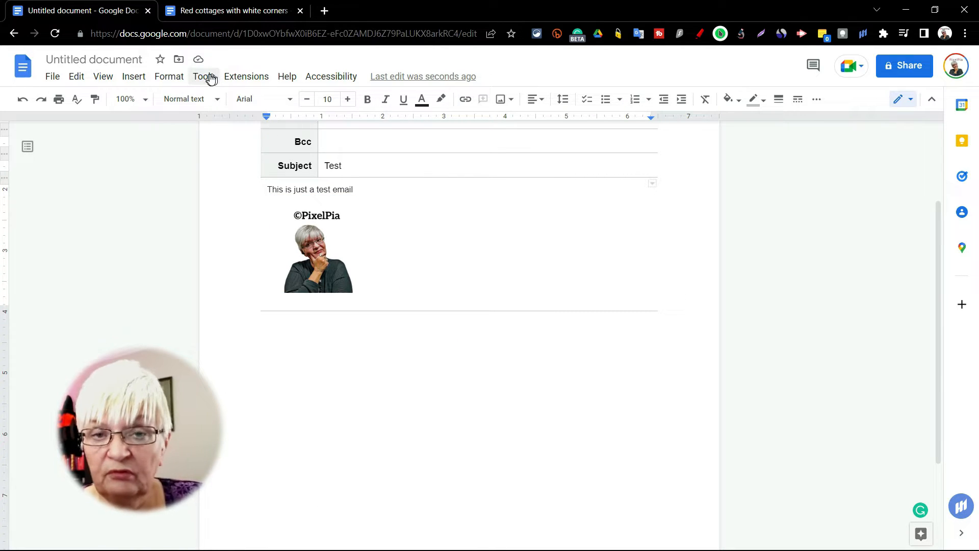
click(134, 77)
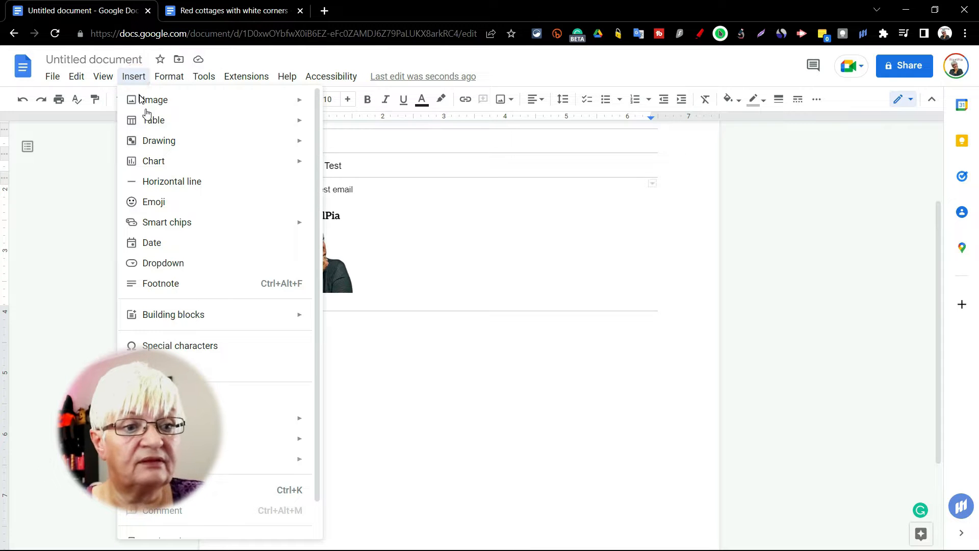
click(176, 203)
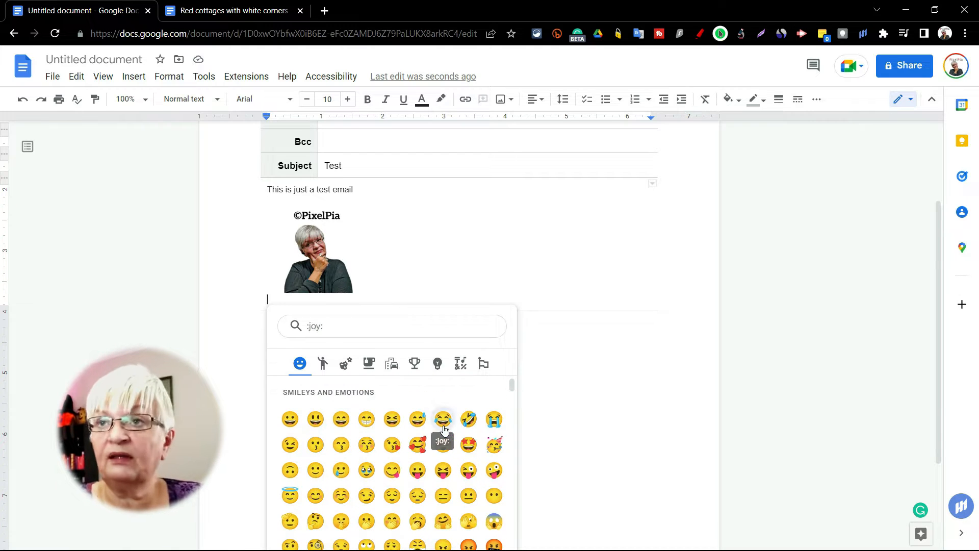
click(290, 418)
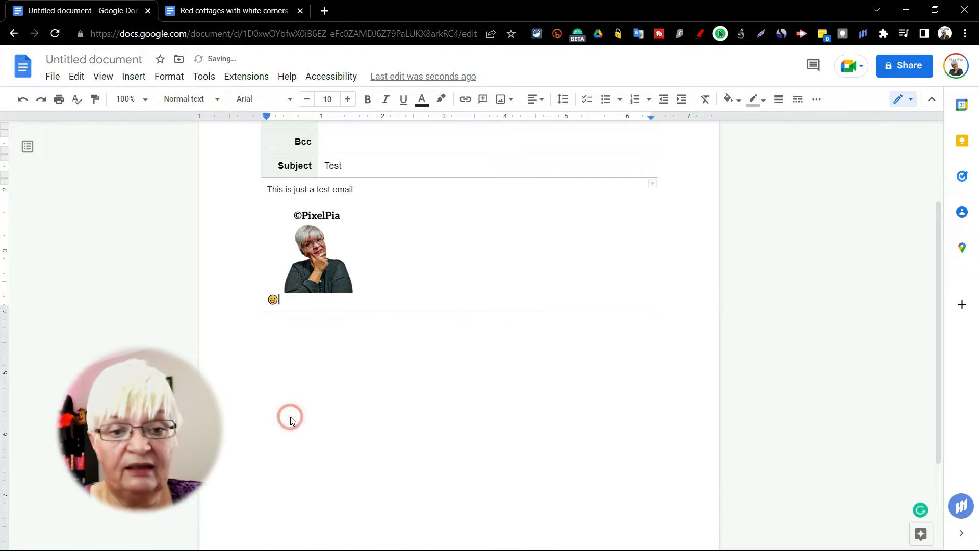
text(Pia)
Open the finished email draft in Gmail
scroll(531, 393, up, 3)
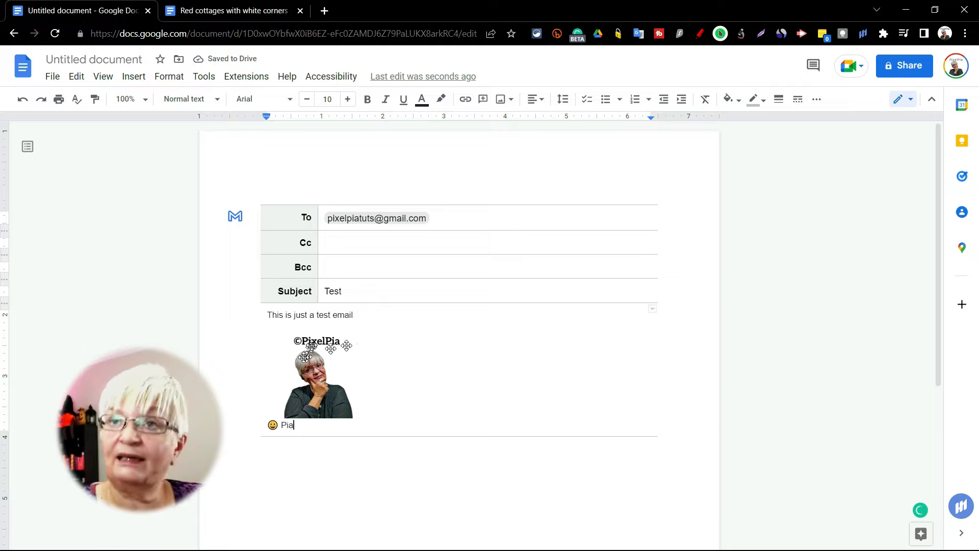
click(235, 218)
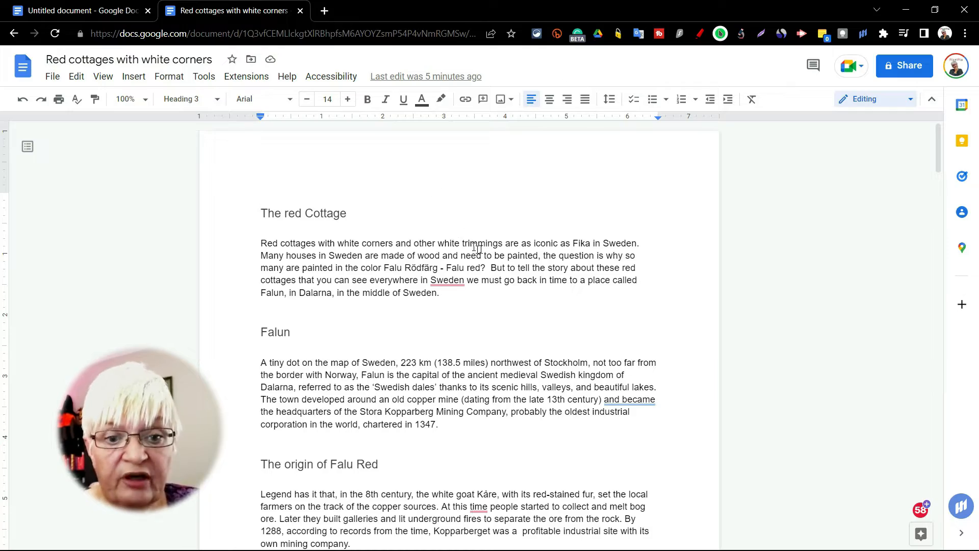
Add an image watermark to the Red cottages document using the ©PixelPia picture from the Desktop
scroll(596, 171, down, 15)
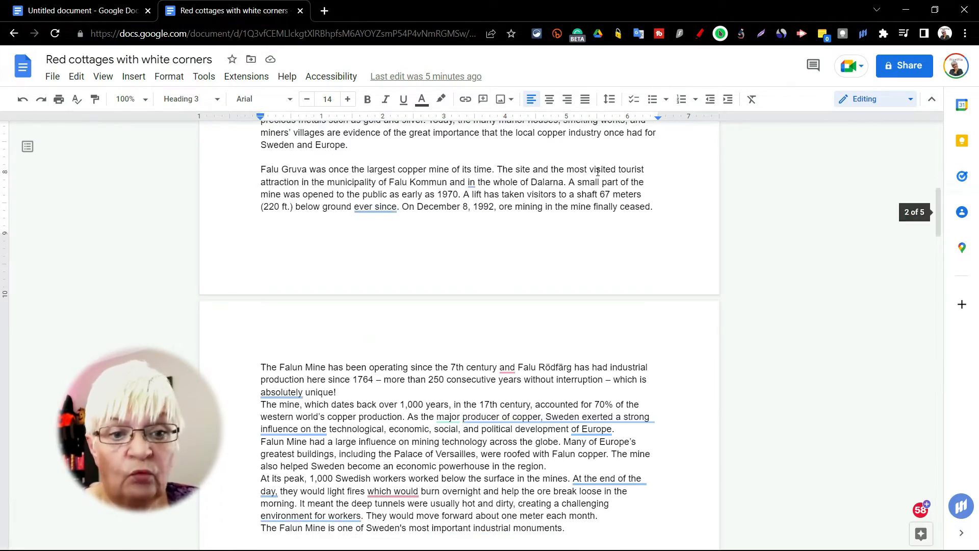
scroll(598, 172, up, 15)
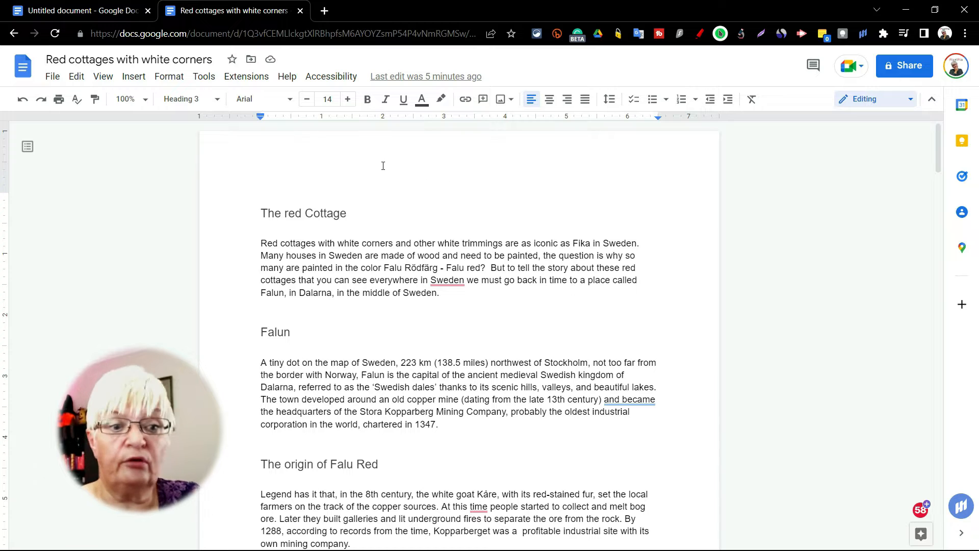
click(135, 78)
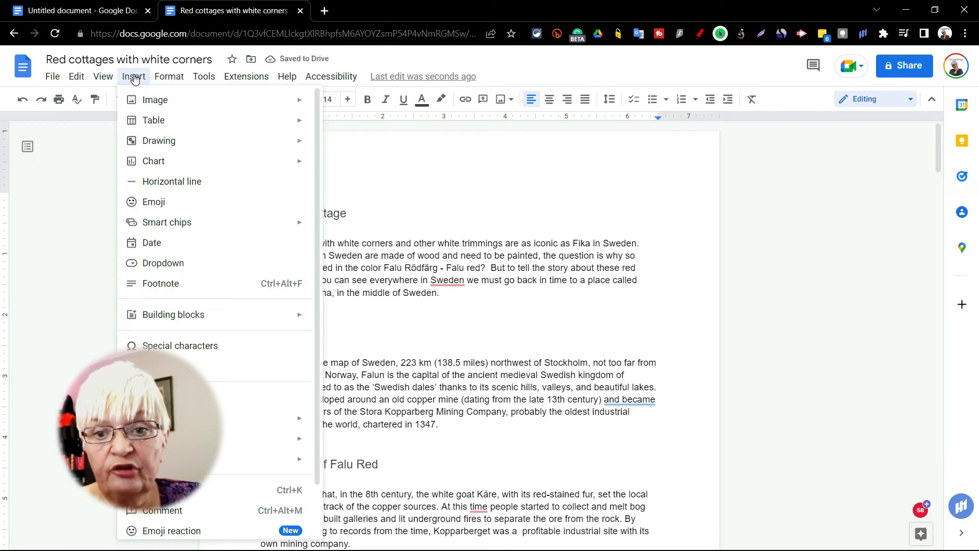
click(153, 389)
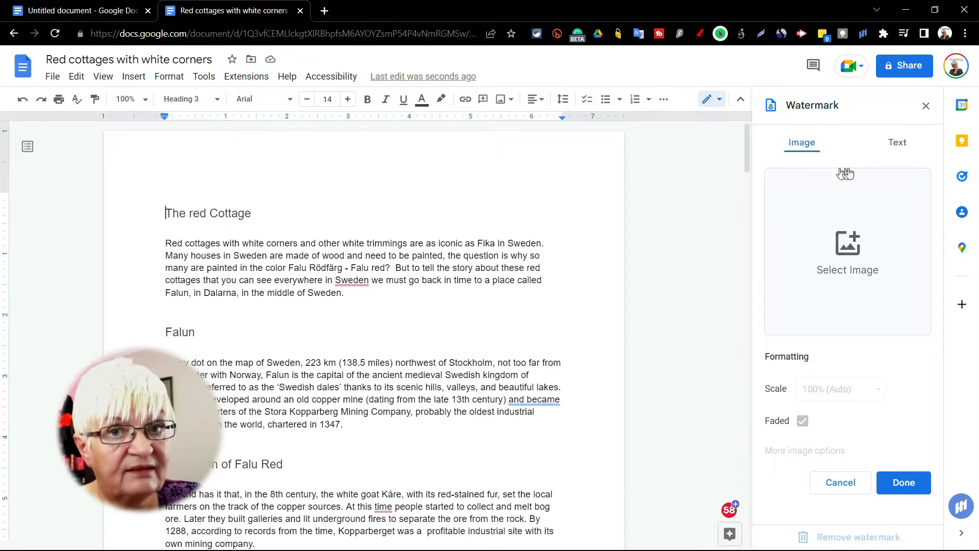
click(842, 283)
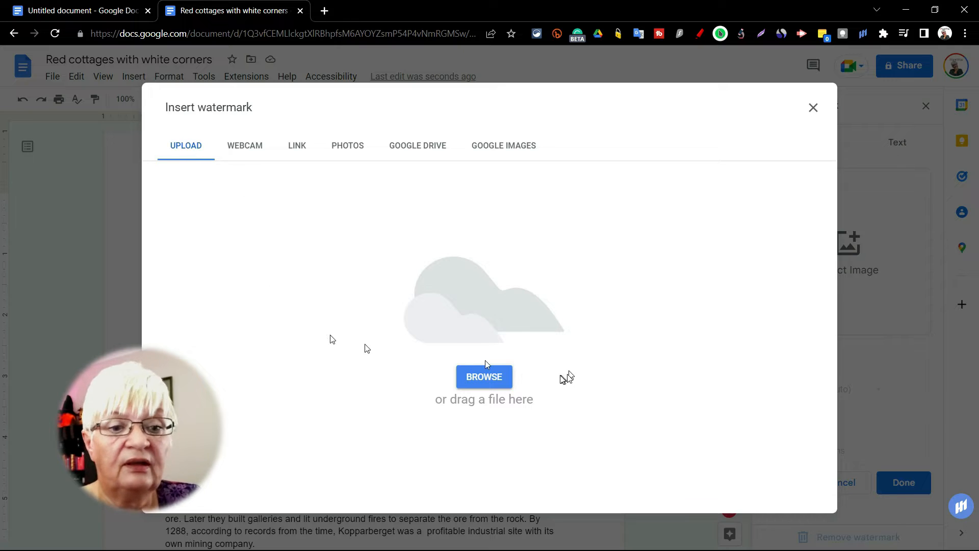
click(493, 374)
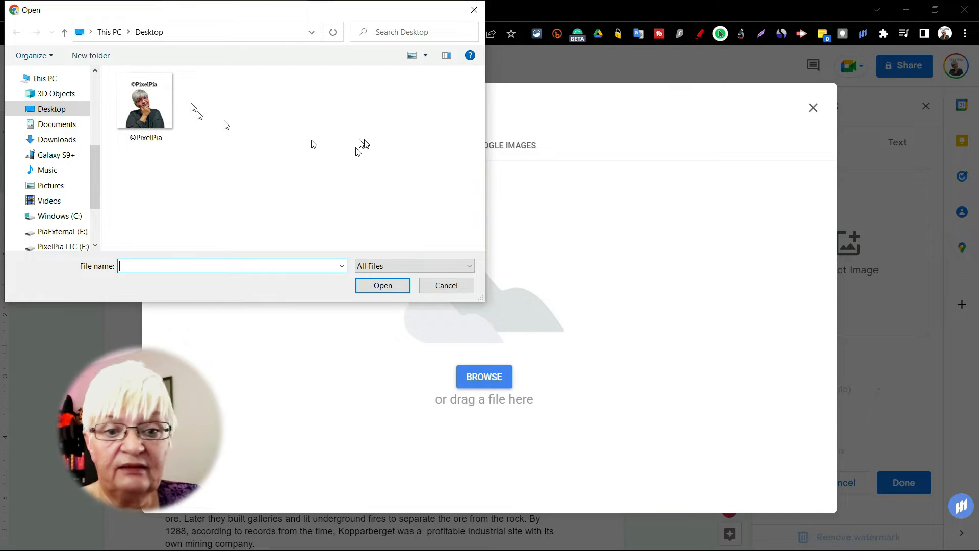
click(154, 97)
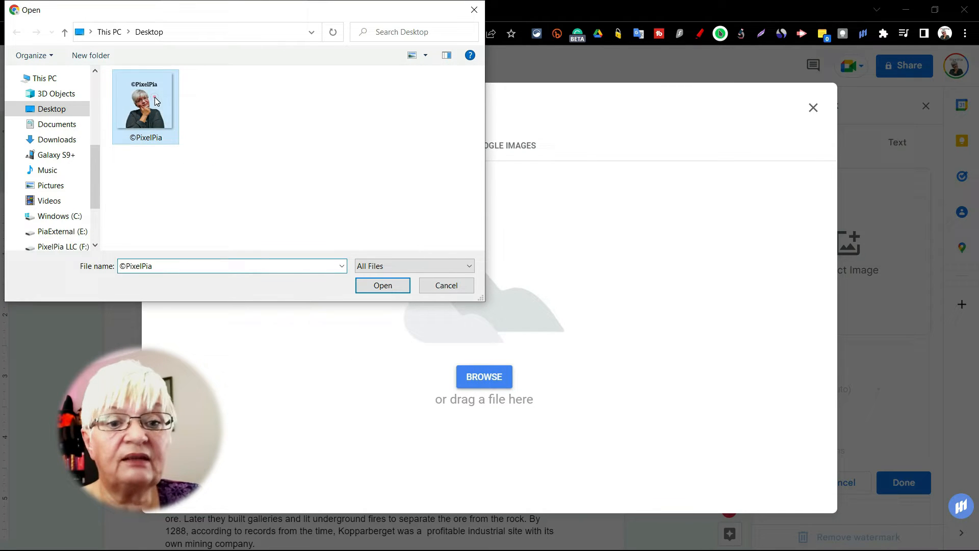
click(393, 286)
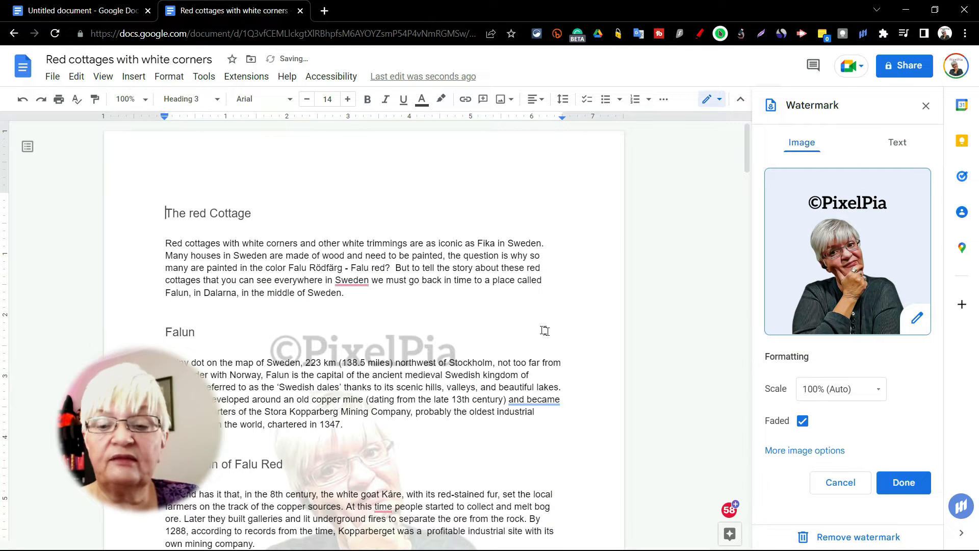
Review the watermark on the page and toggle its Faded option off and back on
scroll(567, 238, down, 8)
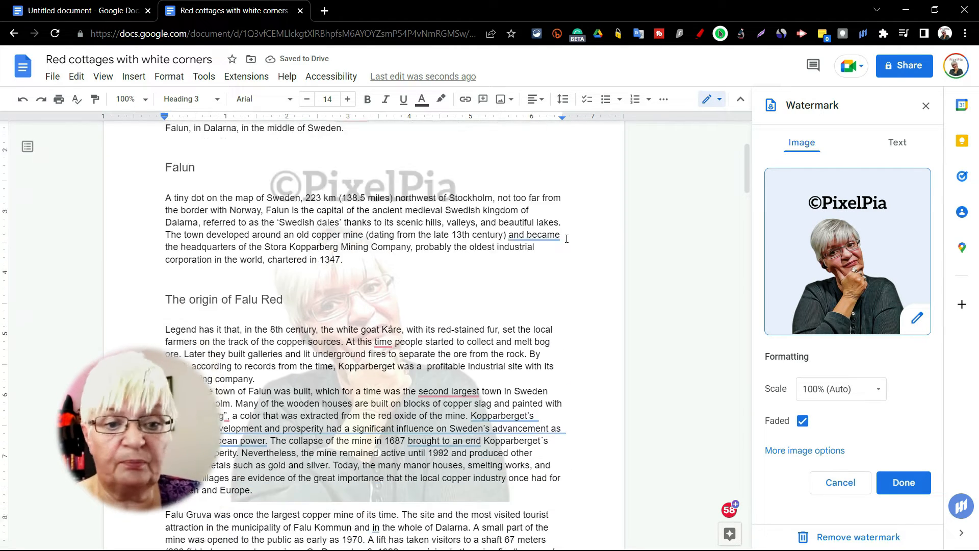
scroll(567, 238, up, 5)
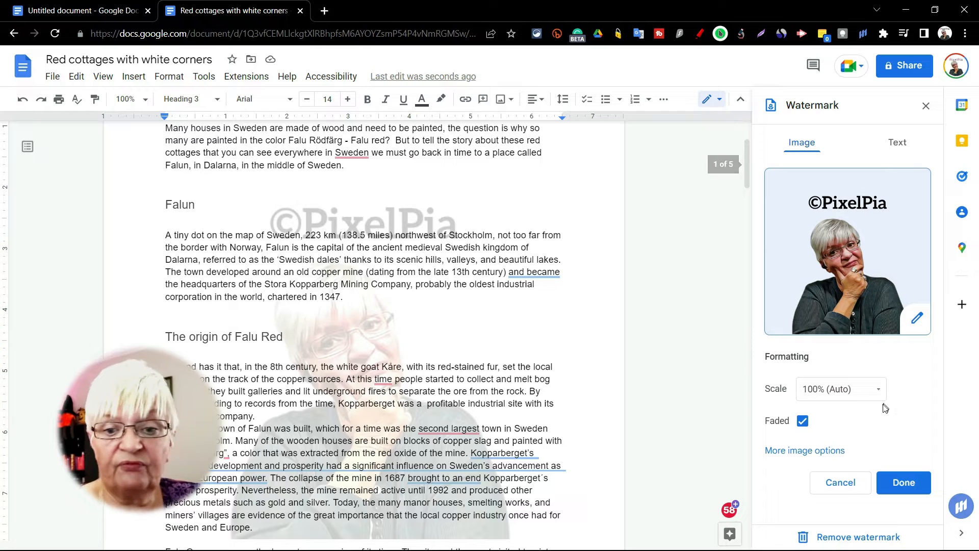
click(802, 422)
click(802, 421)
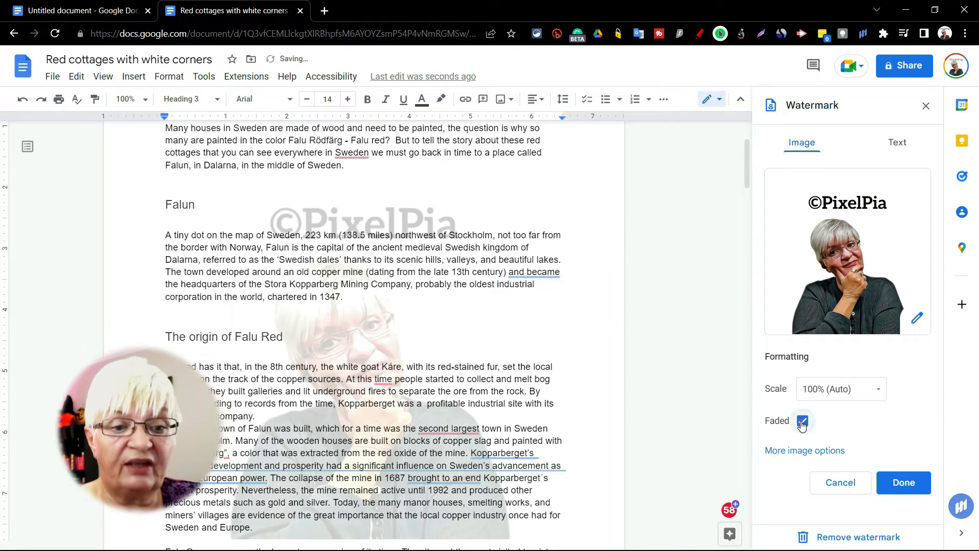
Show the watermark's size and rotation options and enlarge the image on the page to about 6.6 inches wide
click(806, 451)
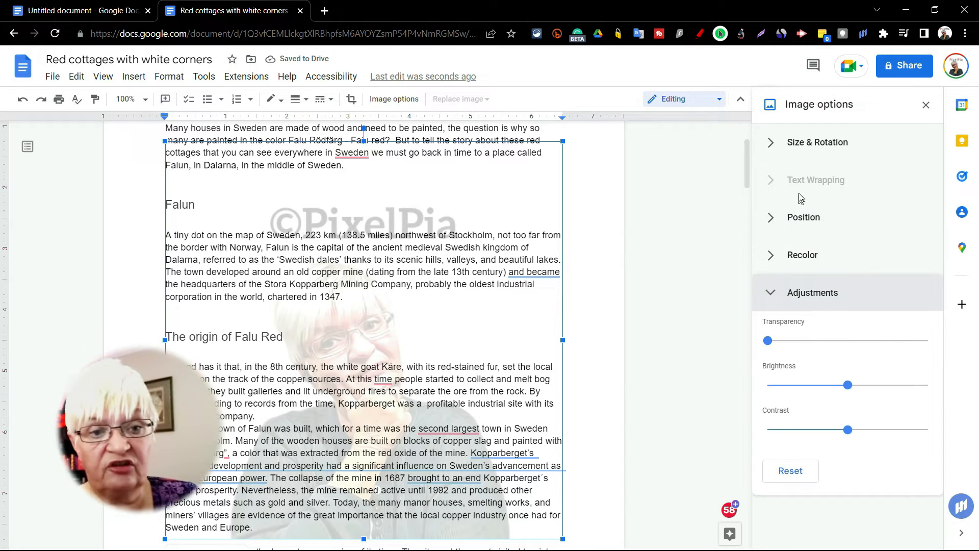
click(777, 144)
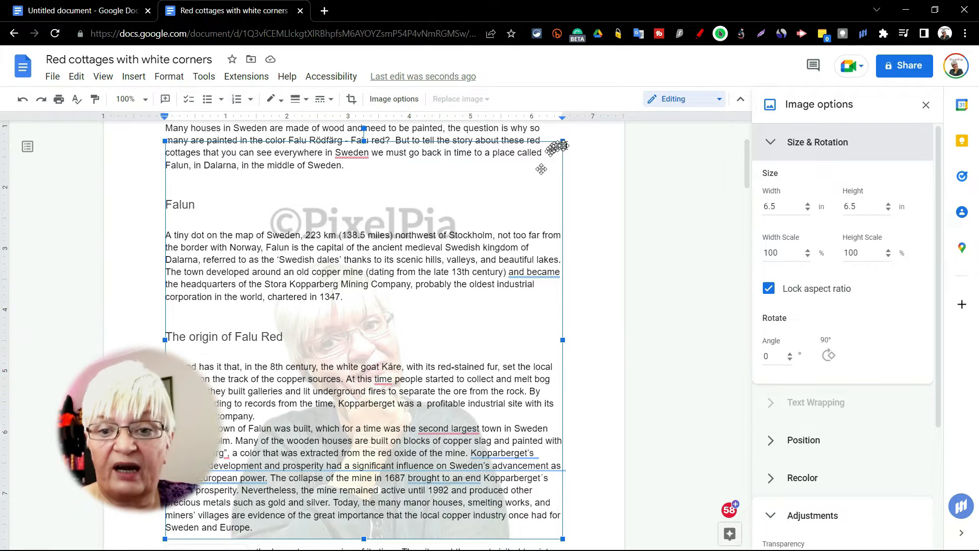
drag(563, 140, 566, 138)
Recolor the image watermark to Grayscale and raise its transparency slightly
click(773, 382)
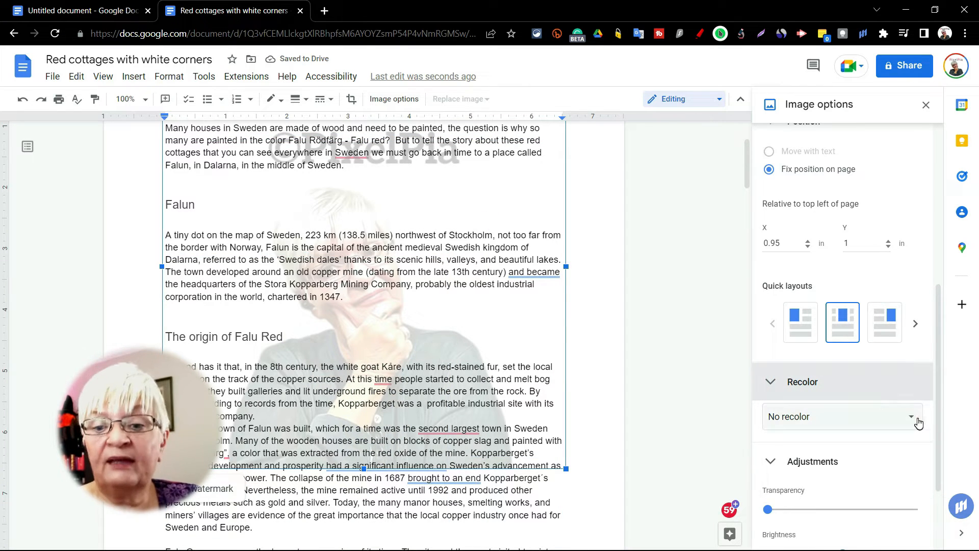
click(916, 417)
scroll(918, 423, down, 5)
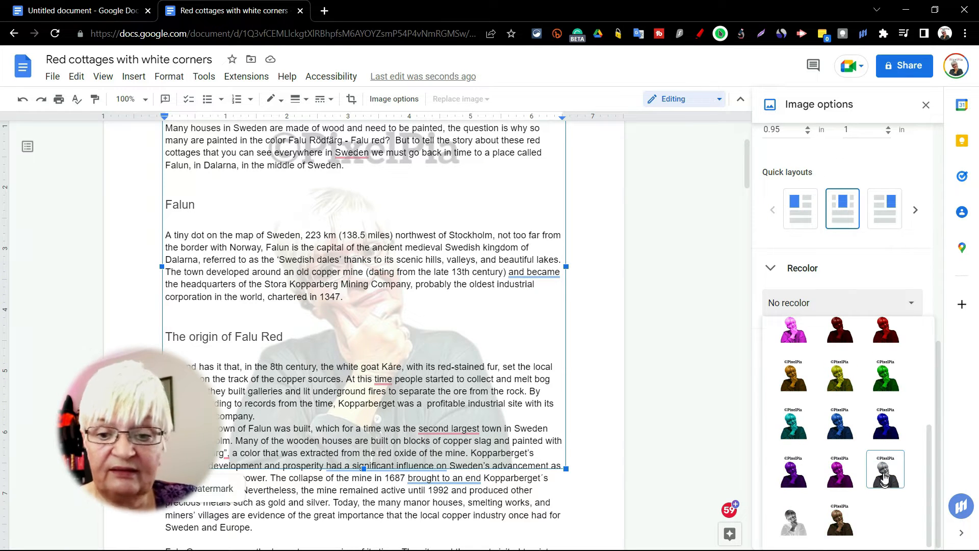
click(884, 480)
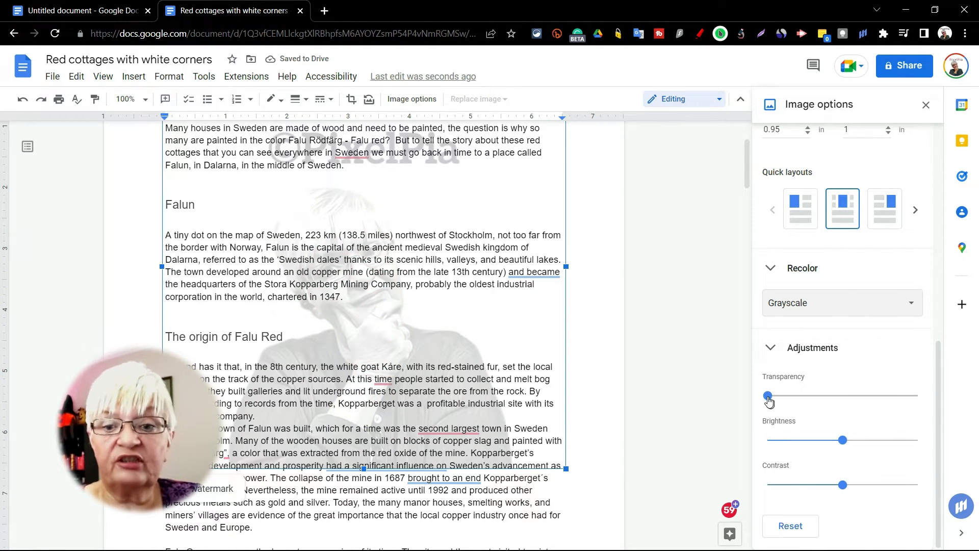
drag(768, 401, 781, 398)
click(927, 105)
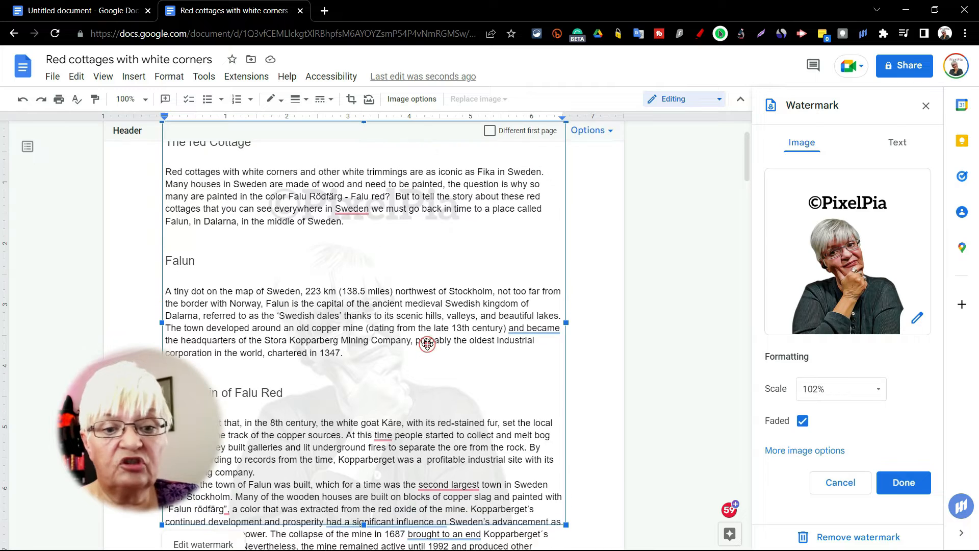
Delete the image watermark from the page and add a text watermark reading ©PixelPia
scroll(439, 340, up, 1)
key(Delete)
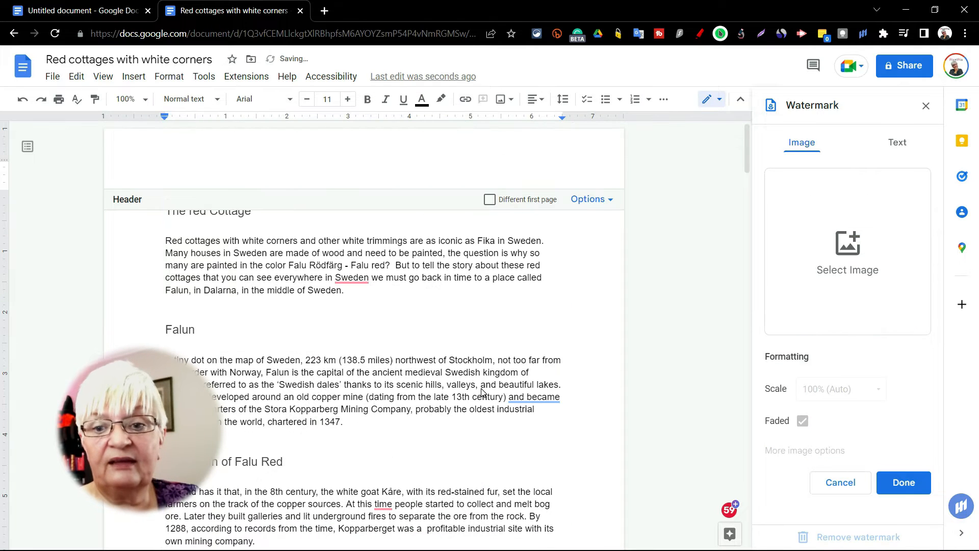
click(898, 142)
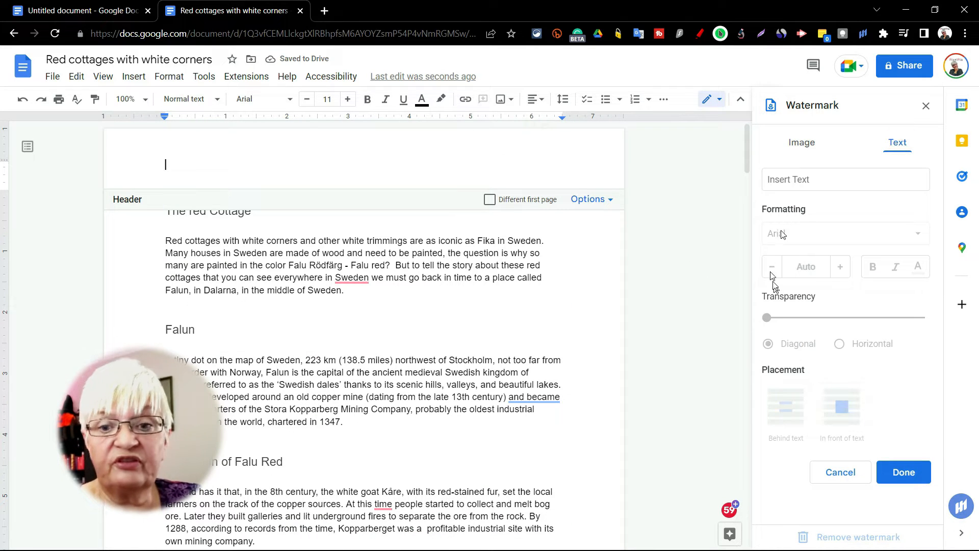
click(775, 178)
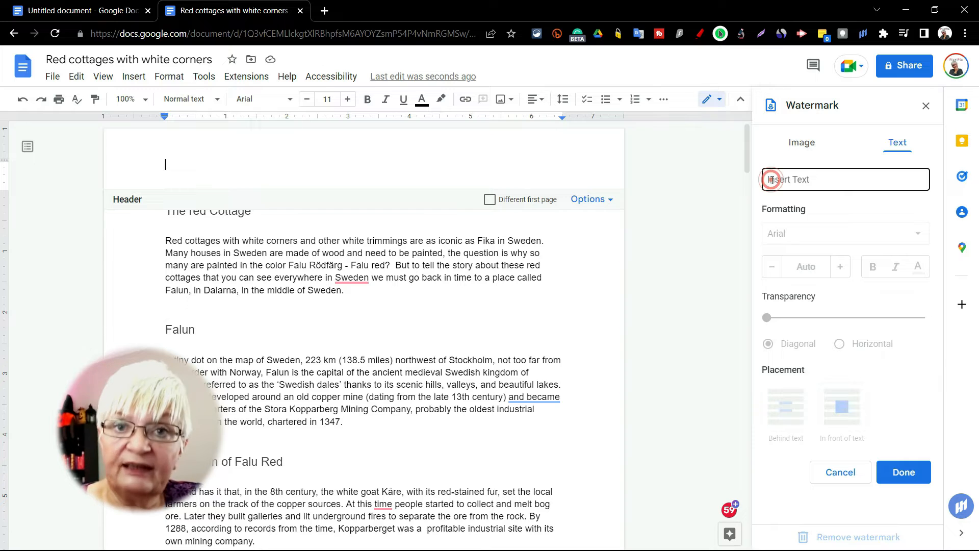
text(©)
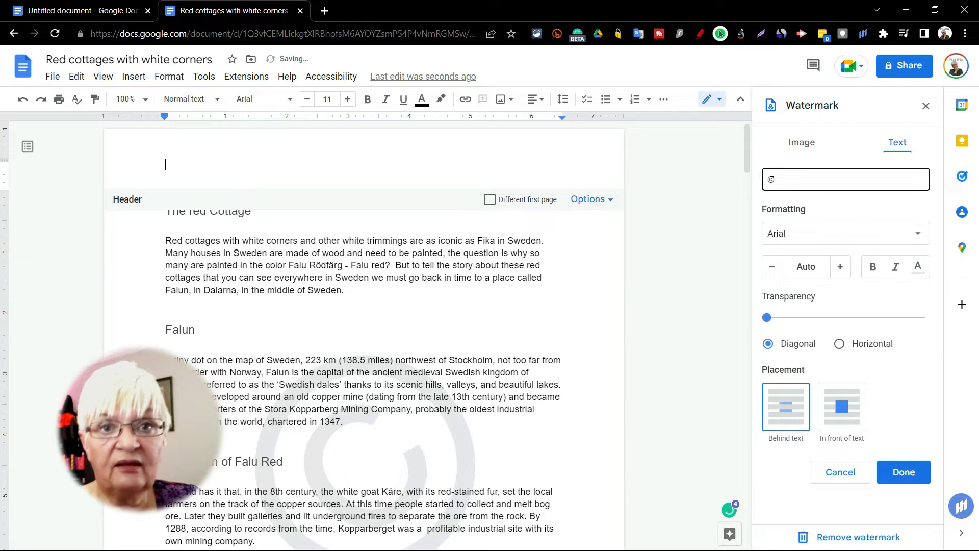
text(PixelPia)
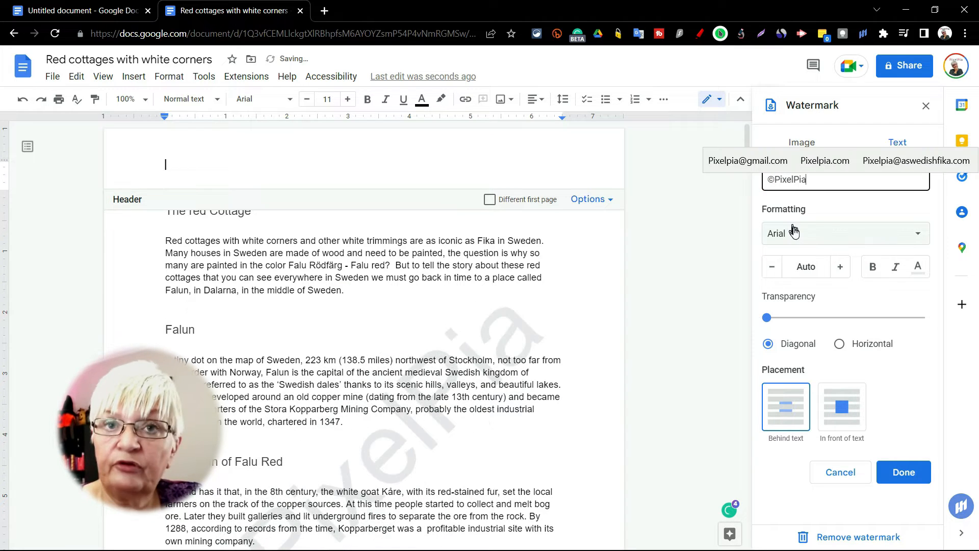
Set the text watermark's font to Fjalla One and its transparency to about a quarter, try Bold on and off, and apply the watermark
click(794, 231)
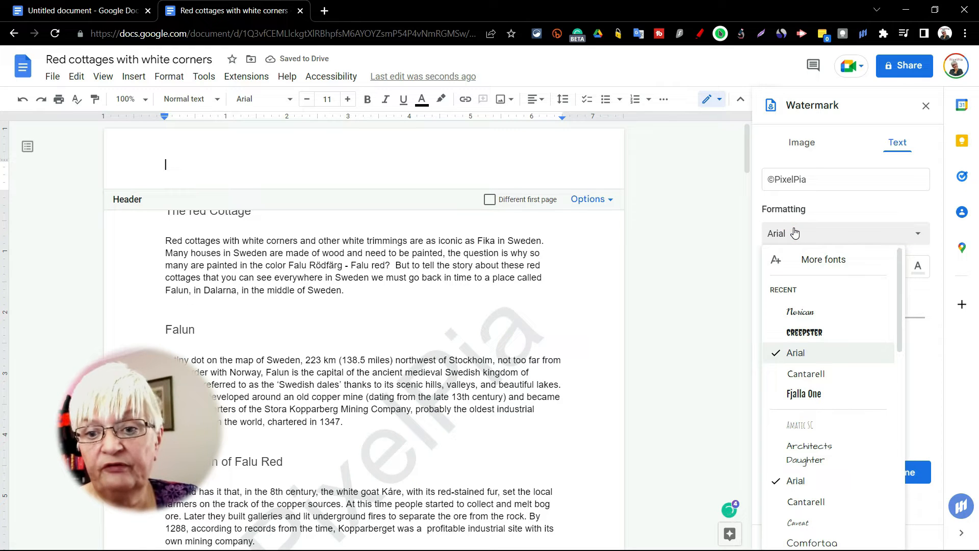
click(804, 393)
drag(768, 323, 829, 335)
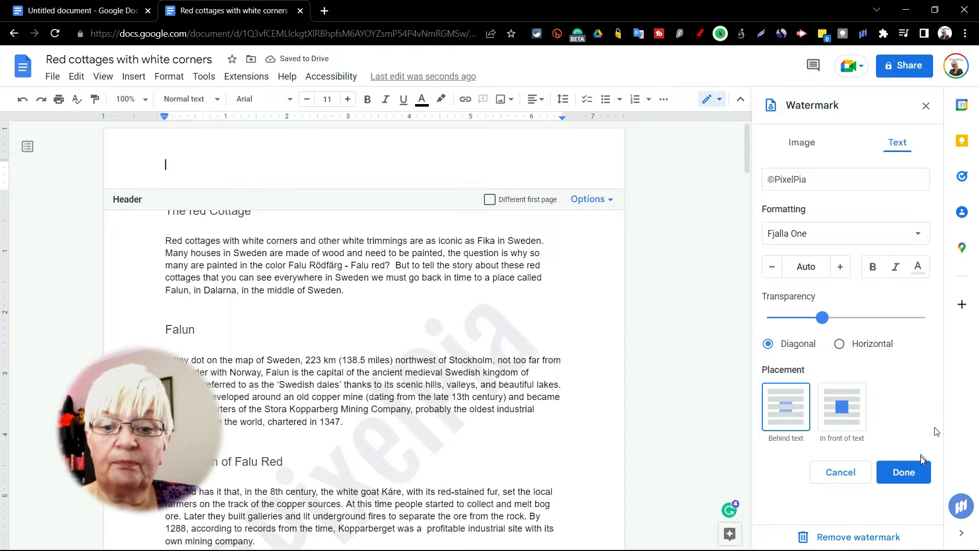
click(807, 317)
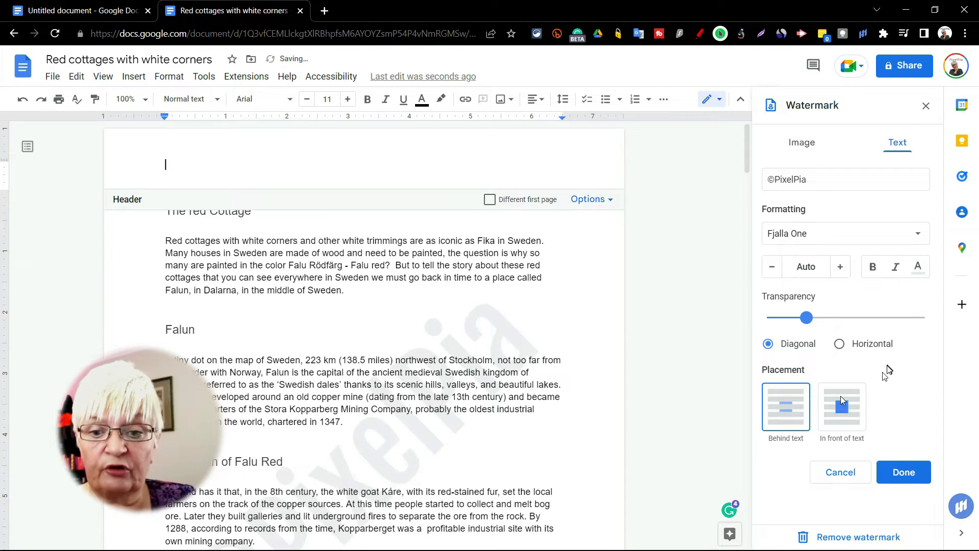
click(873, 266)
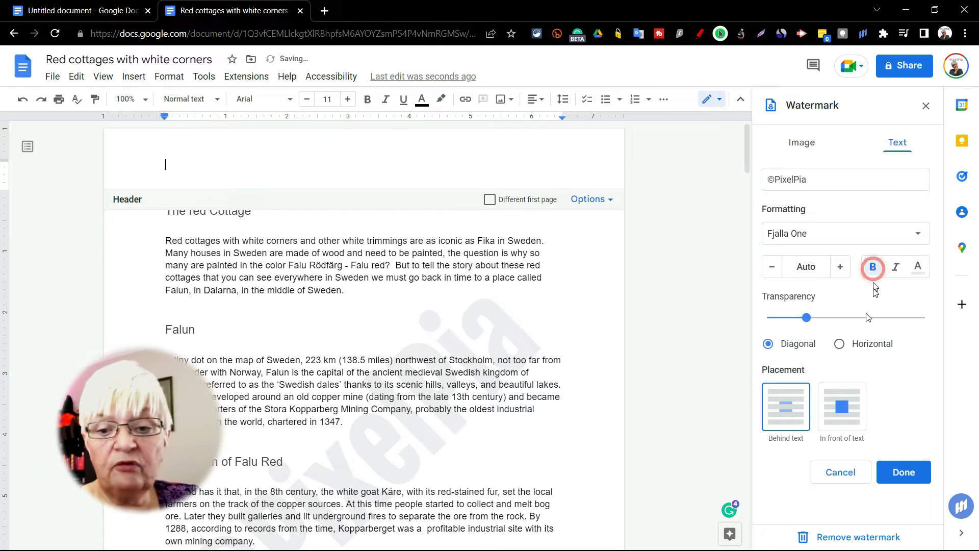
click(871, 268)
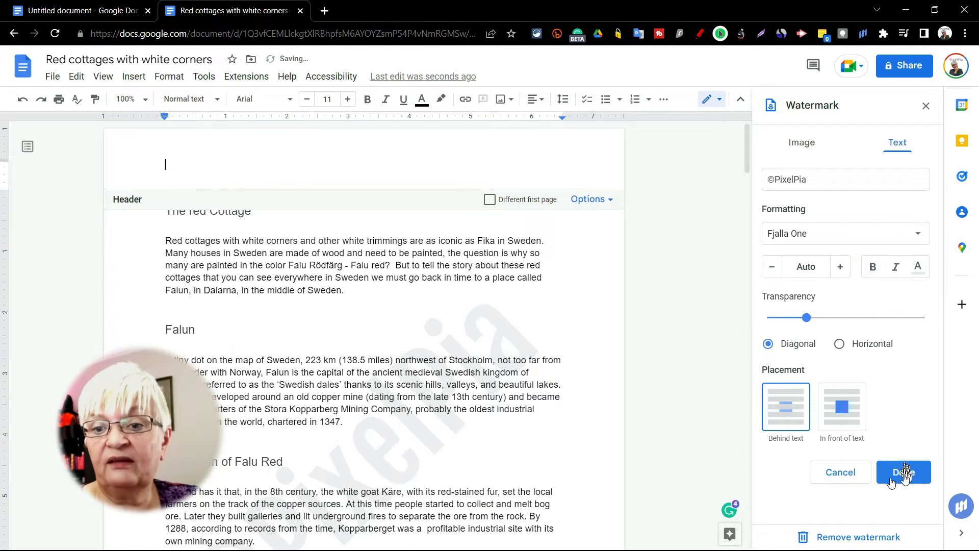
click(929, 473)
Review the text watermark across the pages, delete it, and return to the body text
scroll(647, 304, down, 20)
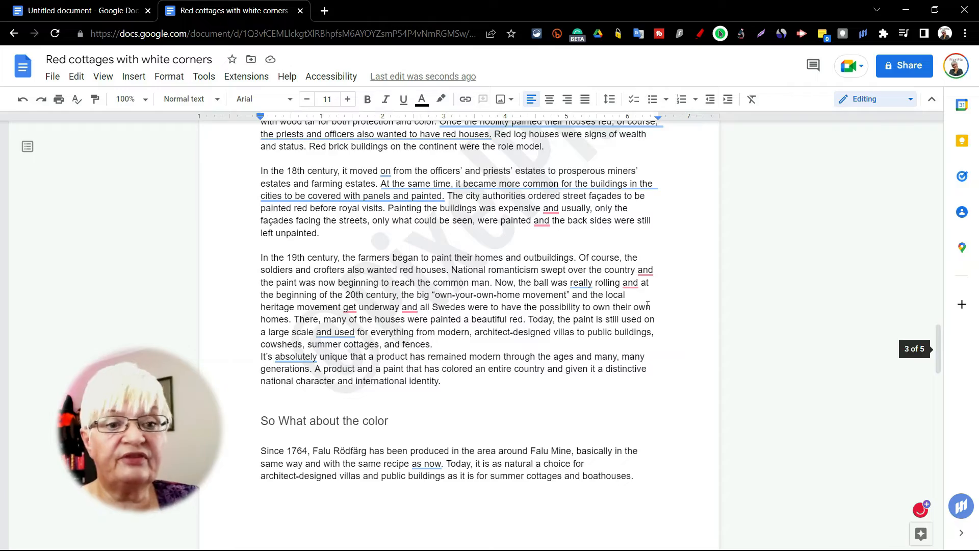
scroll(648, 307, up, 20)
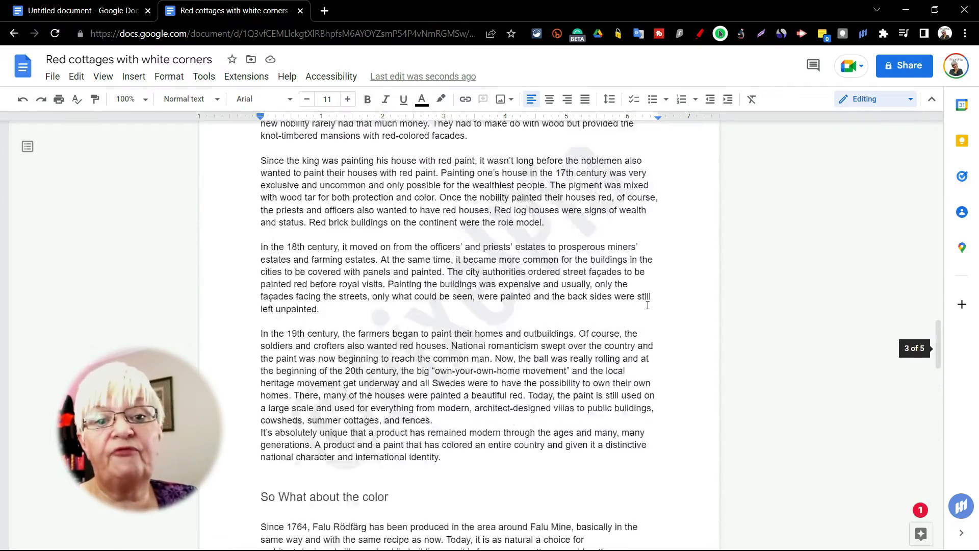
scroll(648, 306, up, 10)
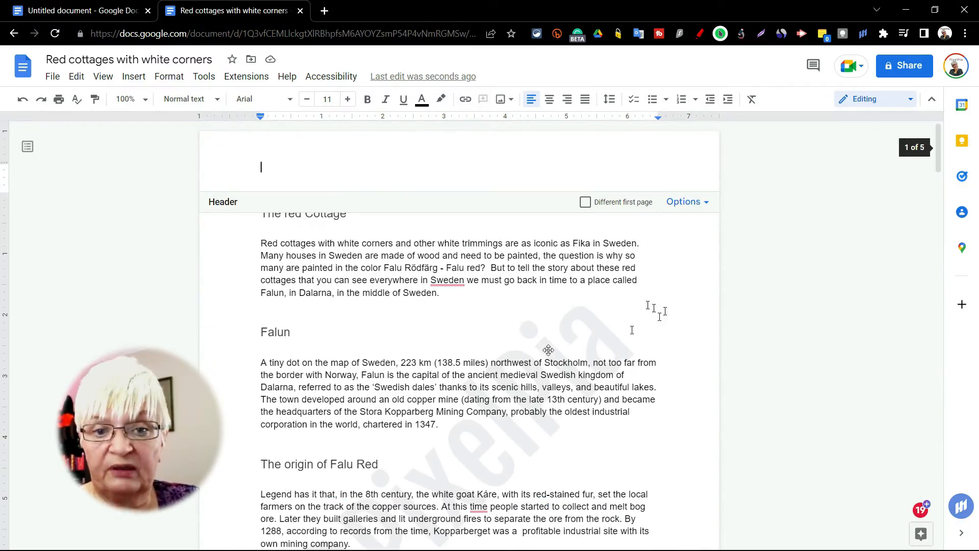
click(576, 321)
key(Delete)
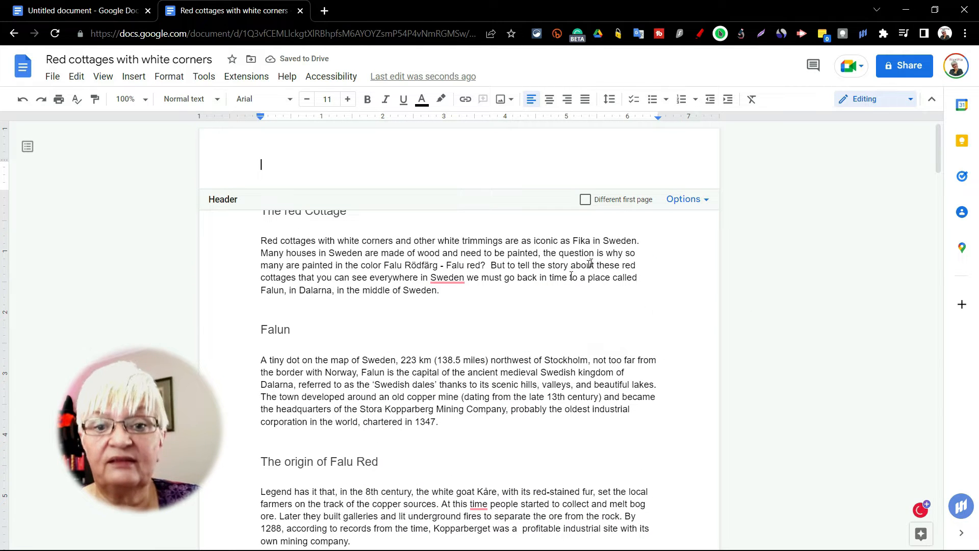
click(569, 318)
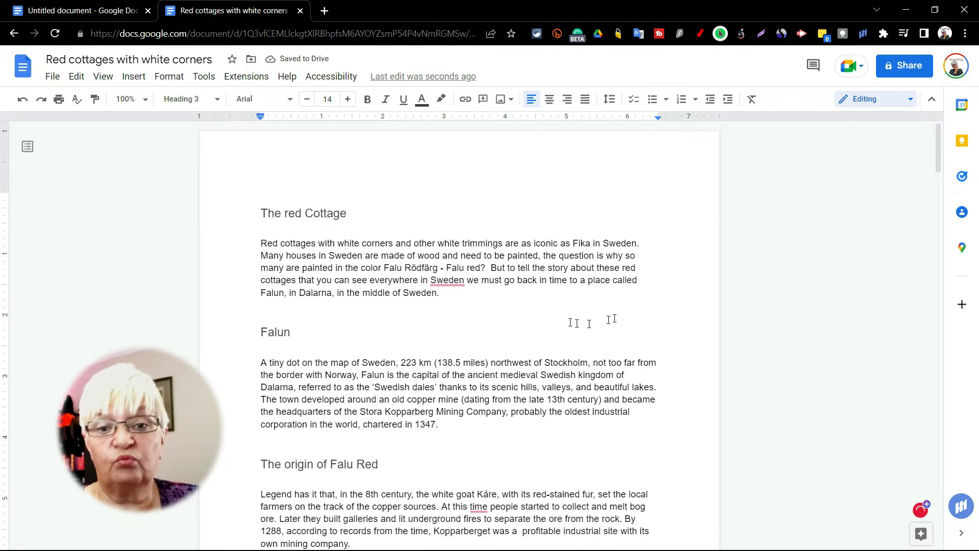
Insert a bookmark at the start of the heading "So why are all so many houses painted red"
scroll(567, 317, down, 15)
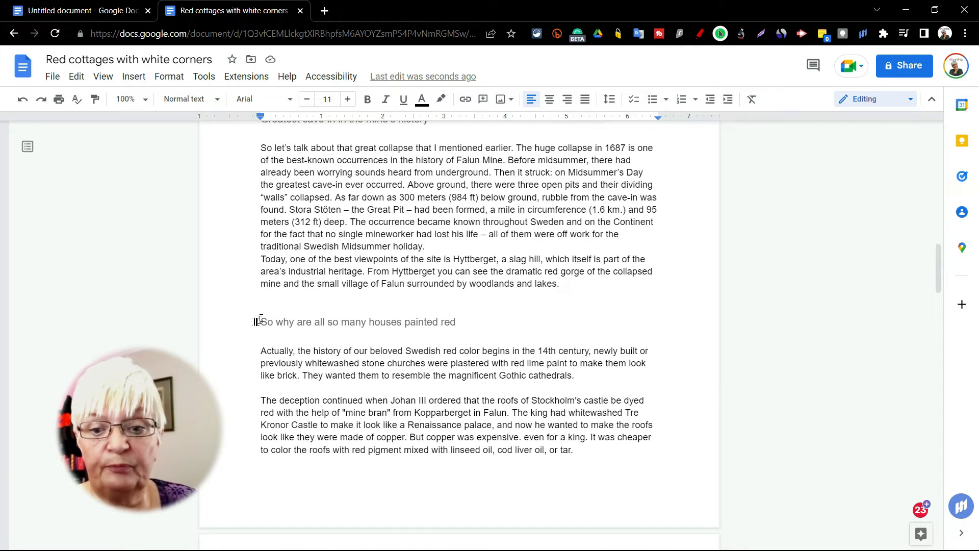
click(262, 322)
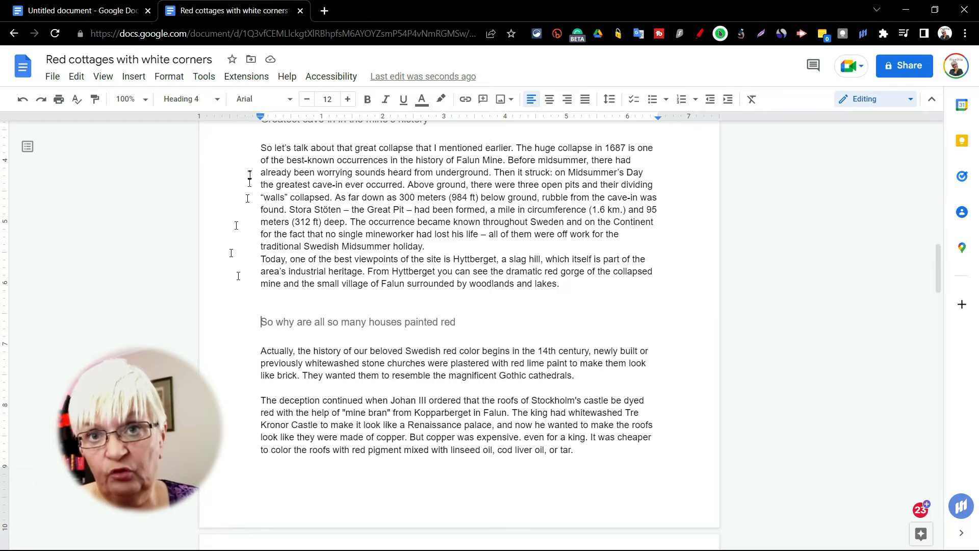
click(130, 77)
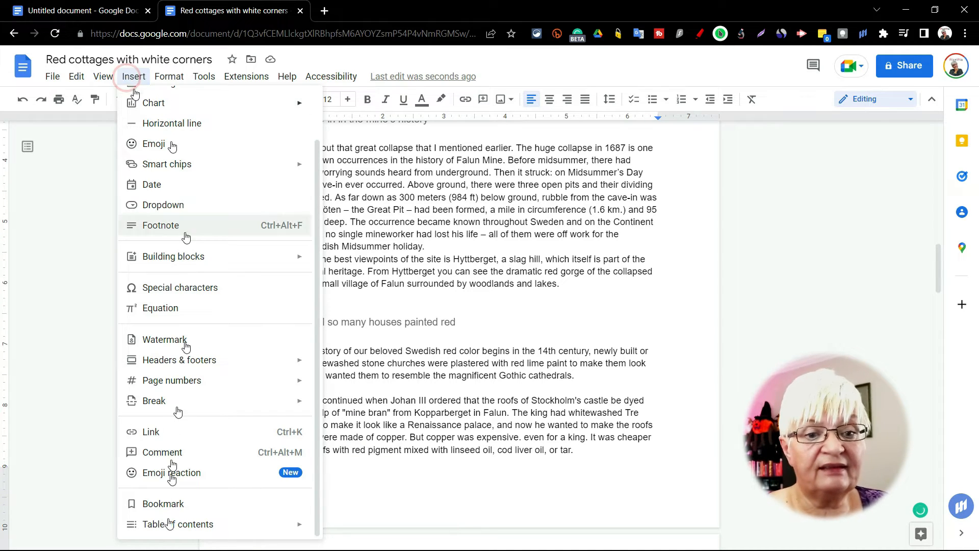
click(189, 503)
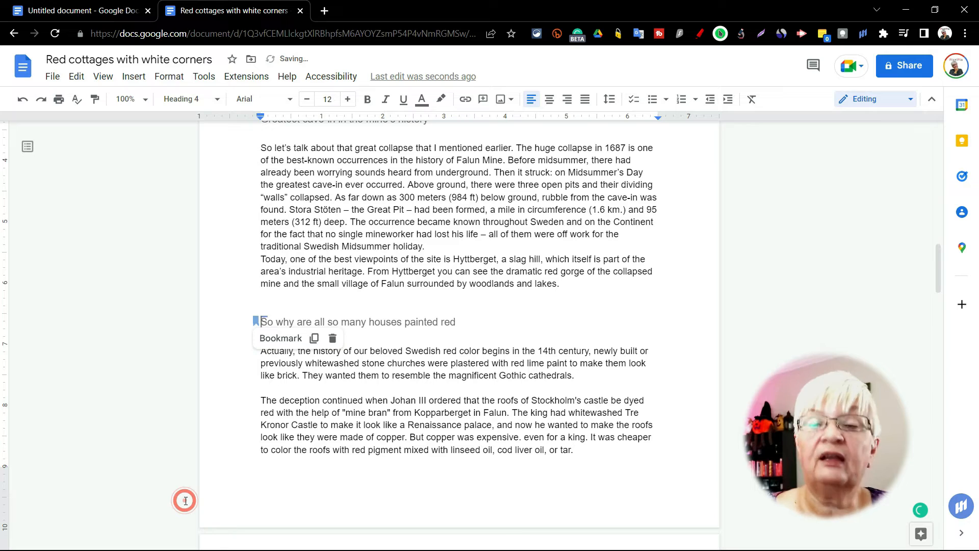
Link the words "Falu Rödfärg" in the first paragraph to the "So why are all so many houses painted red" bookmark and follow the link
scroll(530, 411, up, 15)
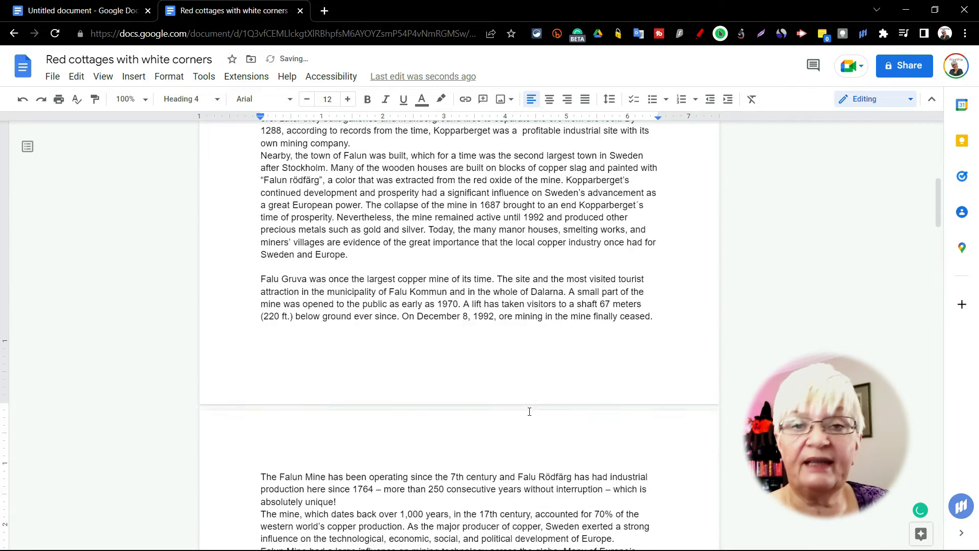
scroll(530, 411, up, 1)
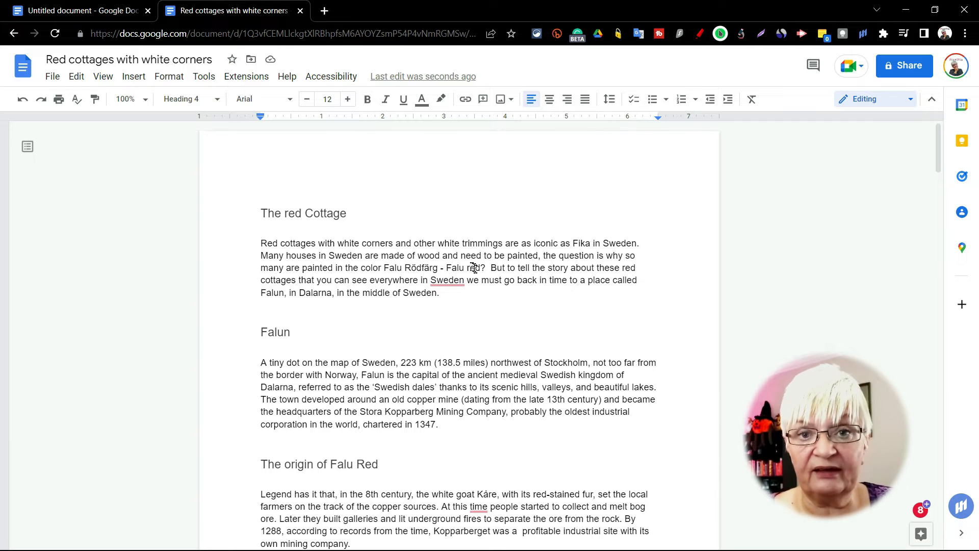
drag(438, 267, 385, 268)
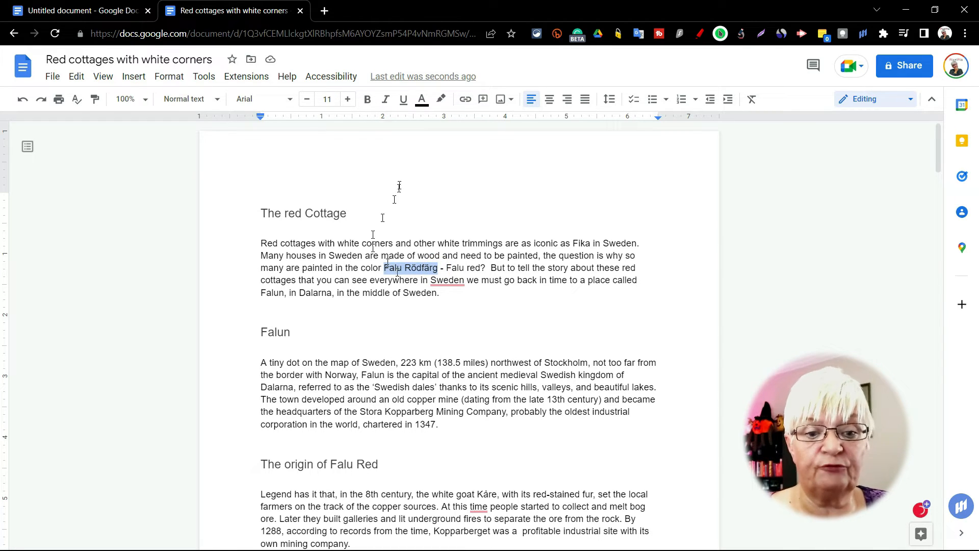
click(465, 100)
scroll(562, 391, down, 1)
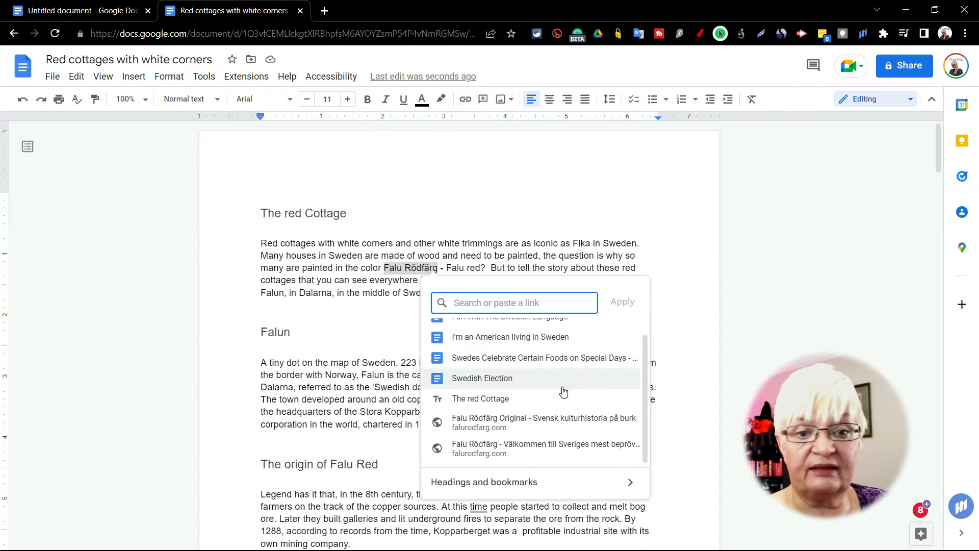
click(526, 483)
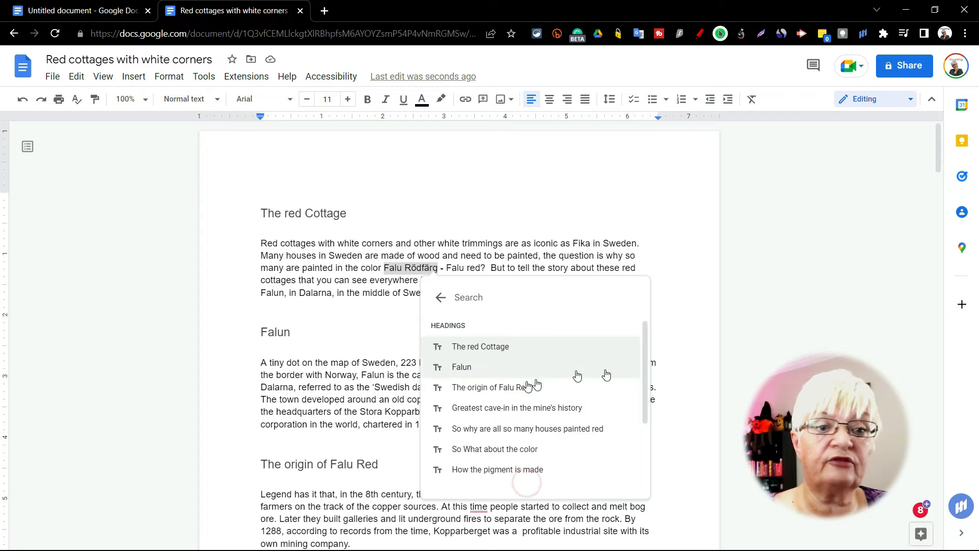
scroll(510, 382, down, 3)
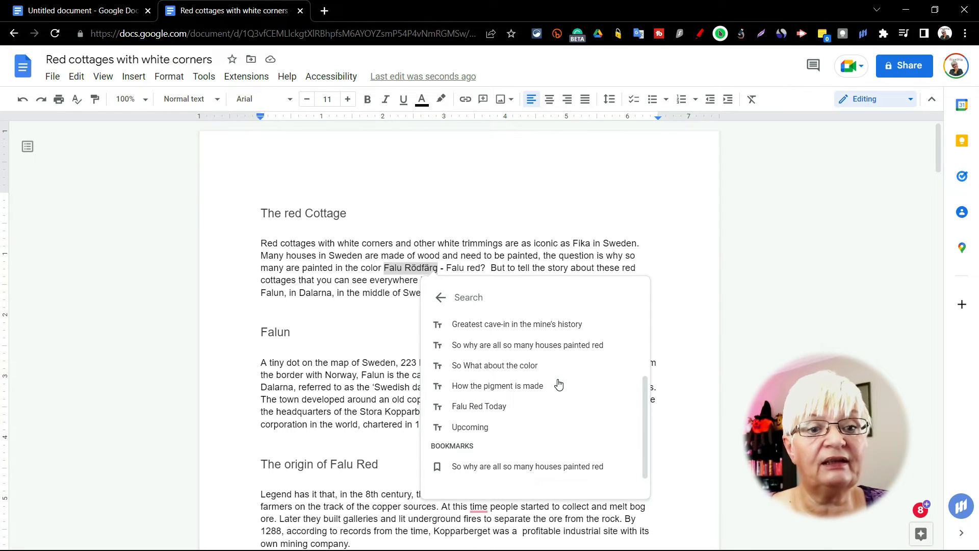
scroll(529, 337, down, 5)
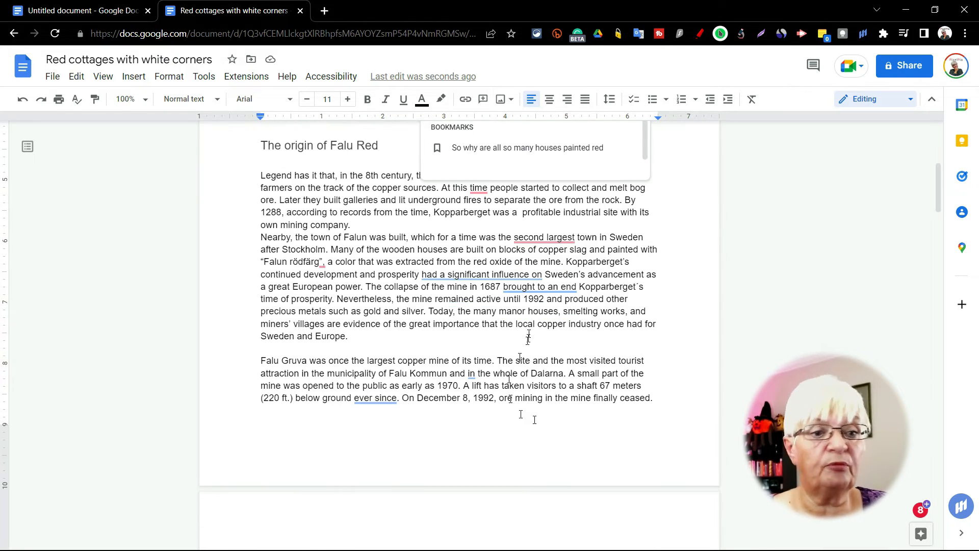
click(526, 150)
click(402, 165)
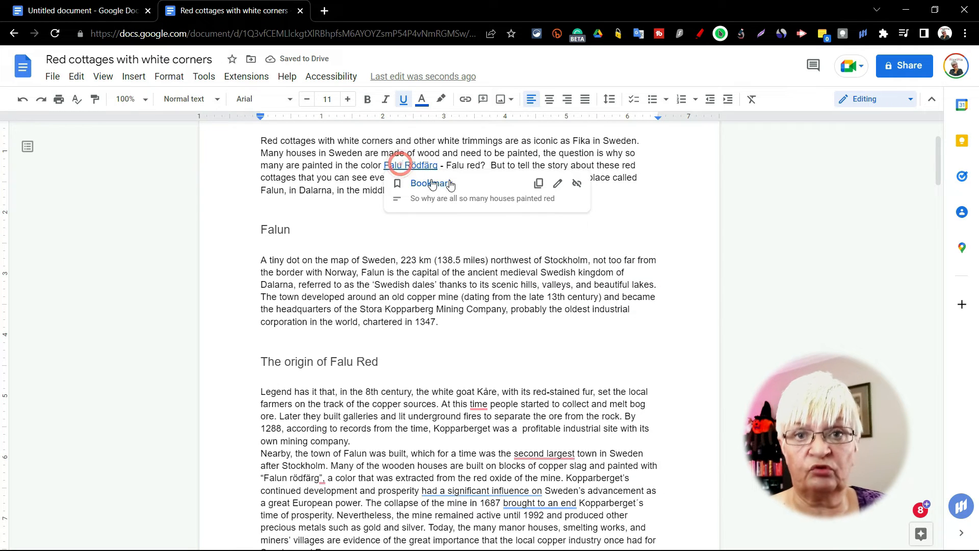
click(450, 183)
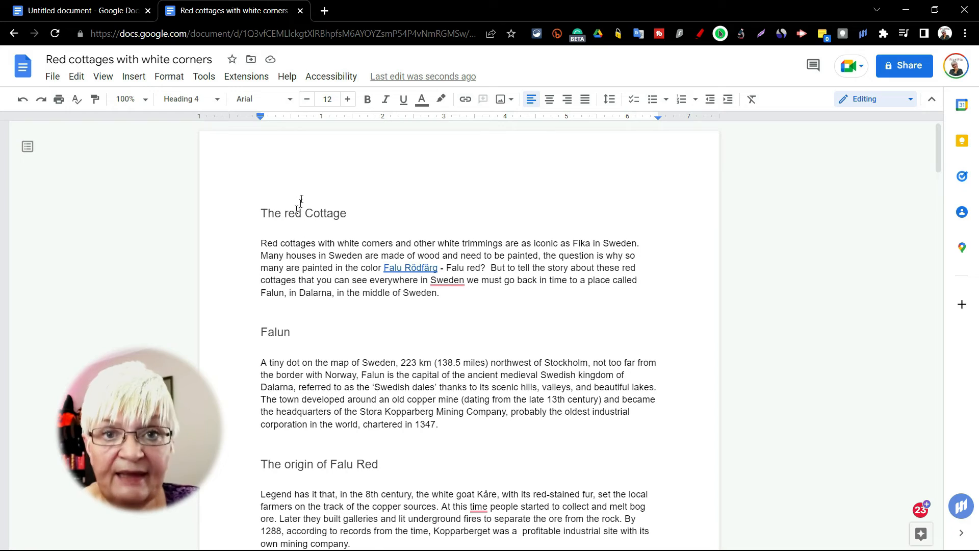
Add an empty line above the heading "The red Cottage" and insert a table of contents with blue links there
click(265, 177)
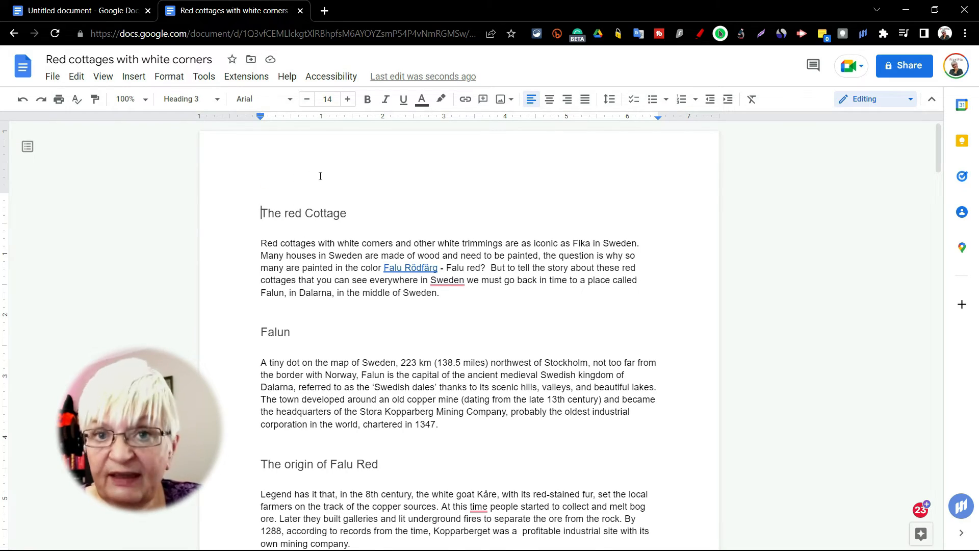
key(Return)
click(254, 196)
click(133, 77)
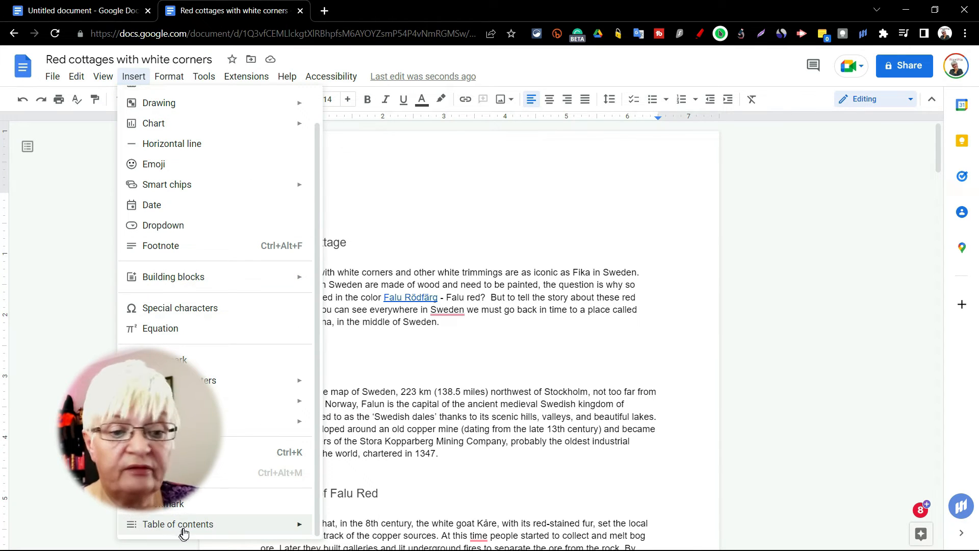
mouse_move(281, 527)
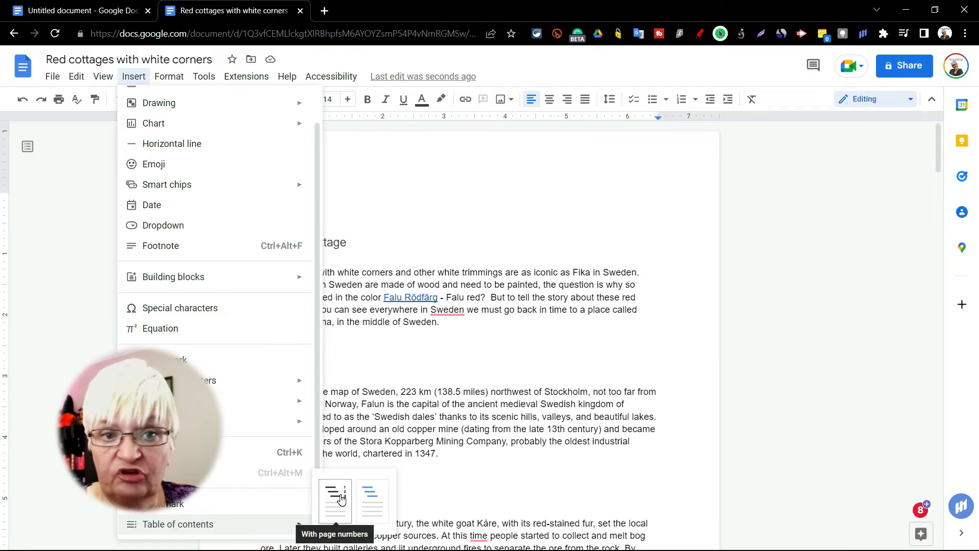
click(372, 500)
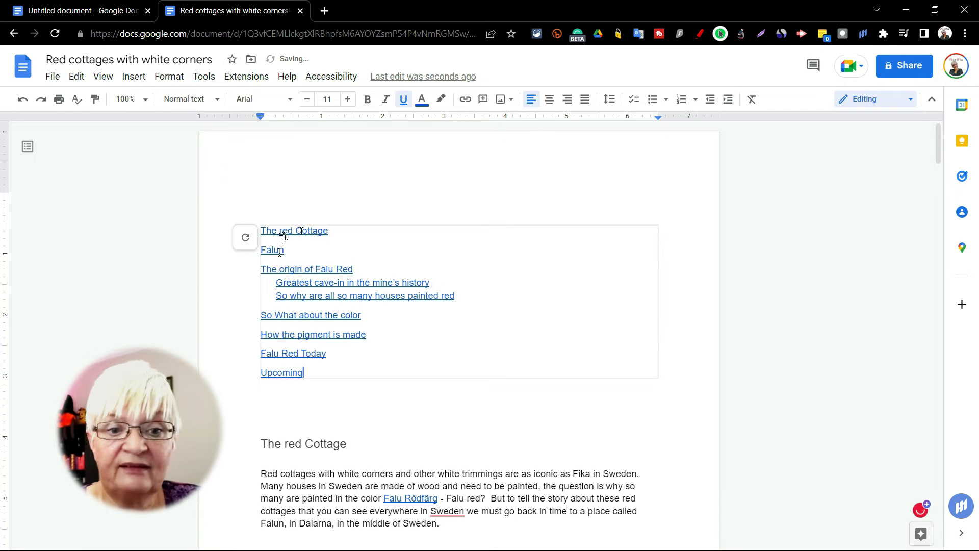
click(356, 411)
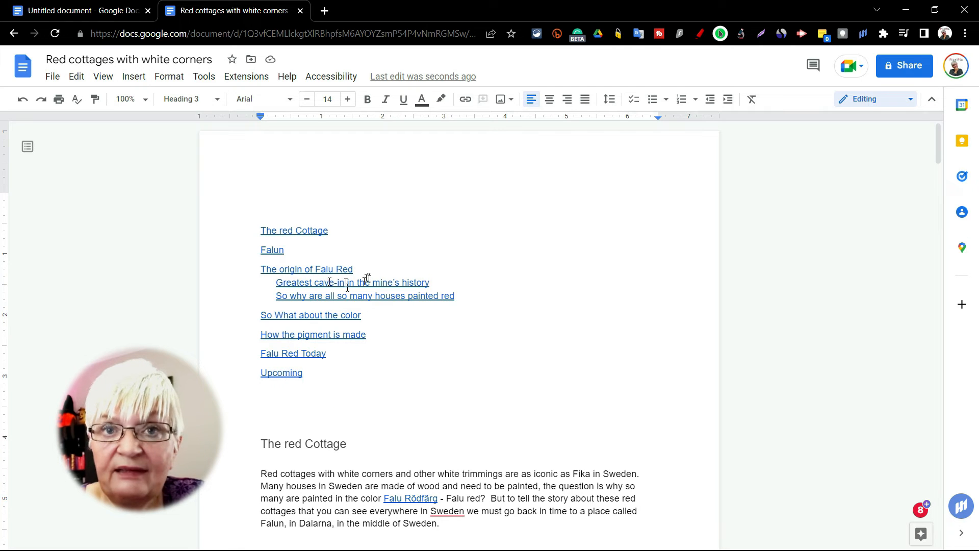
Follow the table of contents link "The origin of Falu Red", look through the subheadings below it, and return to the document's beginning
click(314, 270)
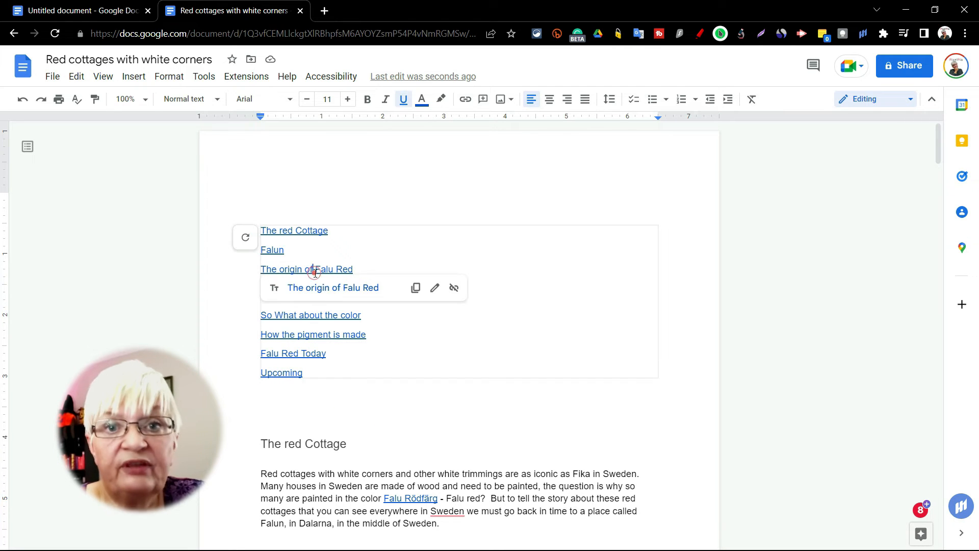
click(335, 288)
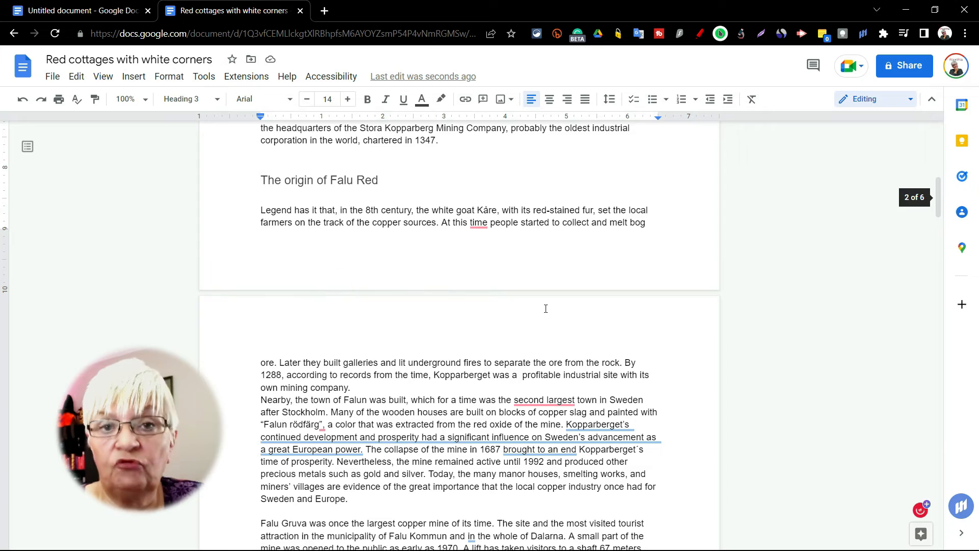
scroll(429, 329, down, 10)
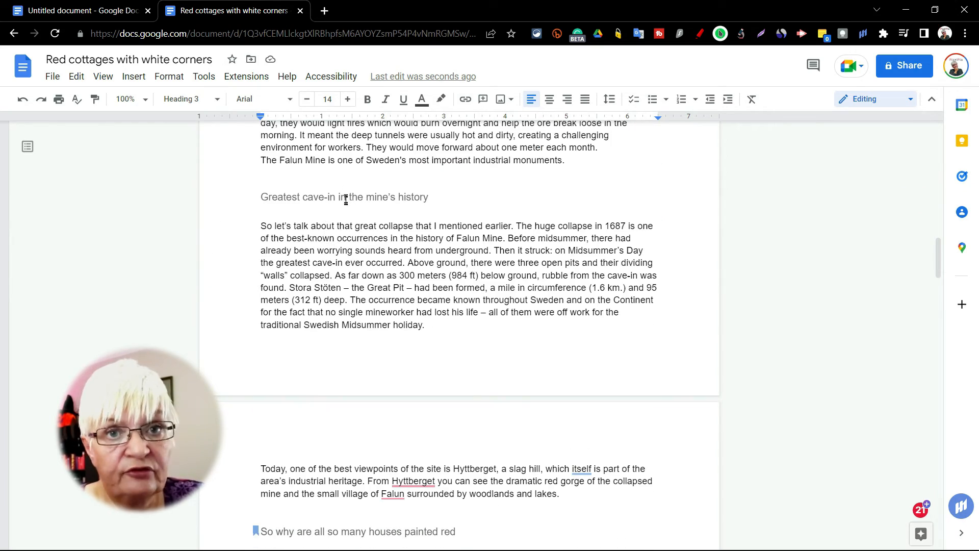
scroll(345, 199, down, 5)
scroll(346, 198, up, 15)
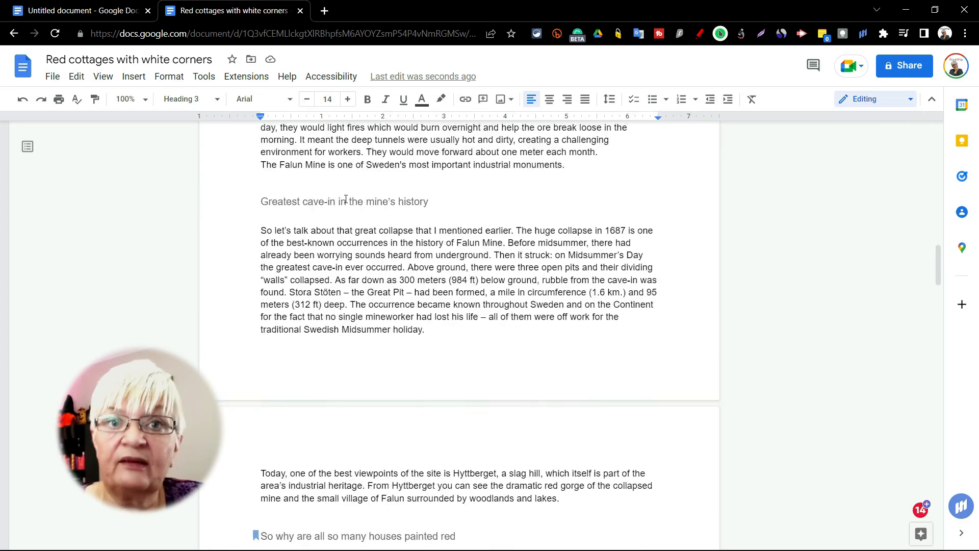
scroll(346, 199, up, 6)
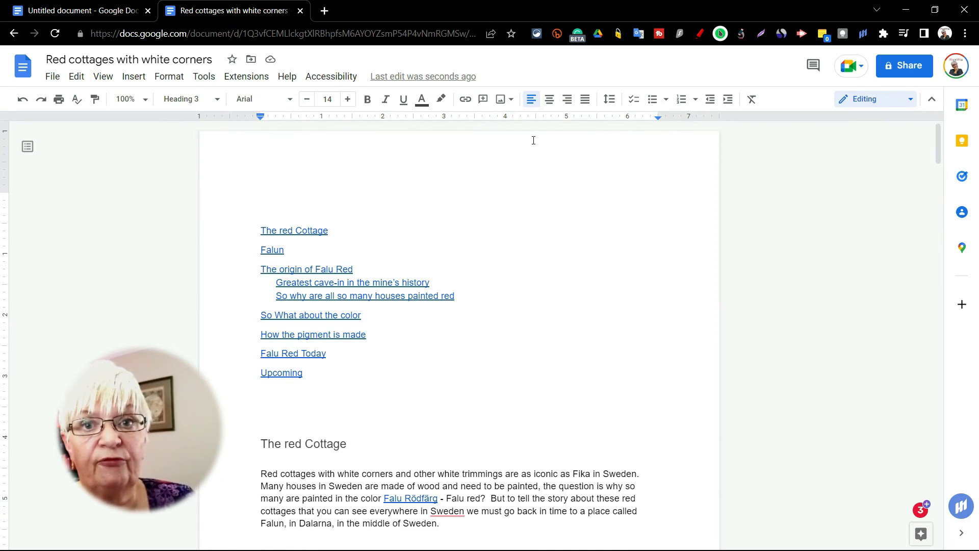